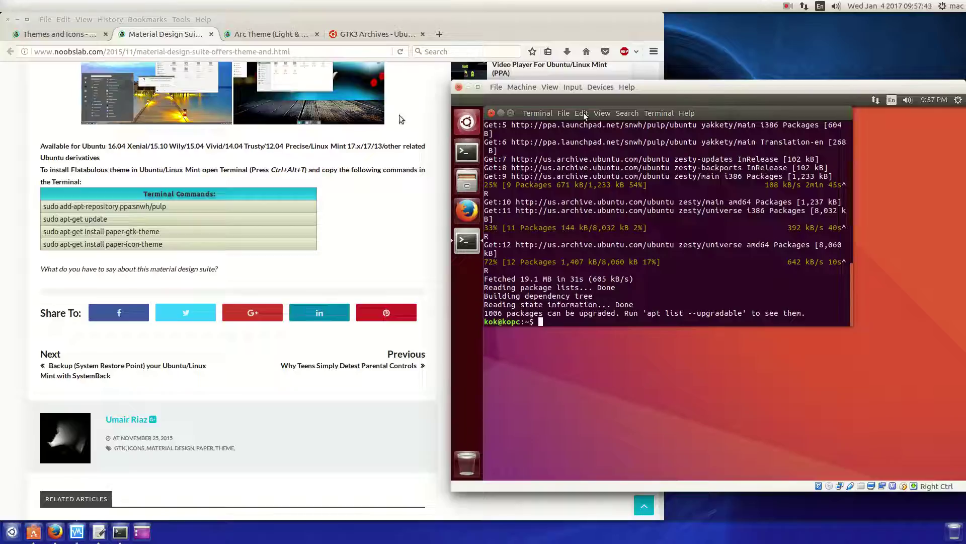
View the Themes and Icons page, highlighting the Ubuntu 16.10 Yakkety and 16.04 Xenial Themes headings.
{"action": "left_click", "coordinate": [355, 34]}
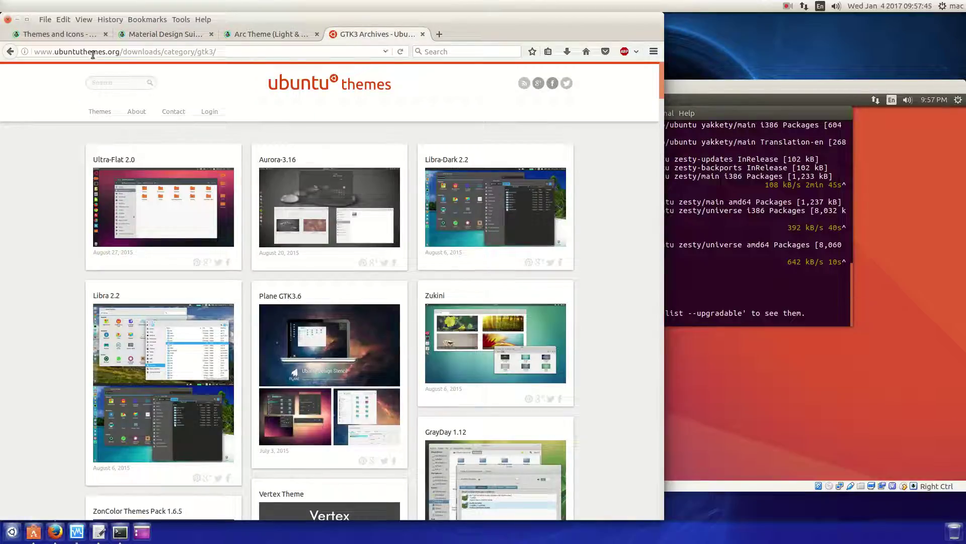
{"action": "left_click", "coordinate": [113, 51]}
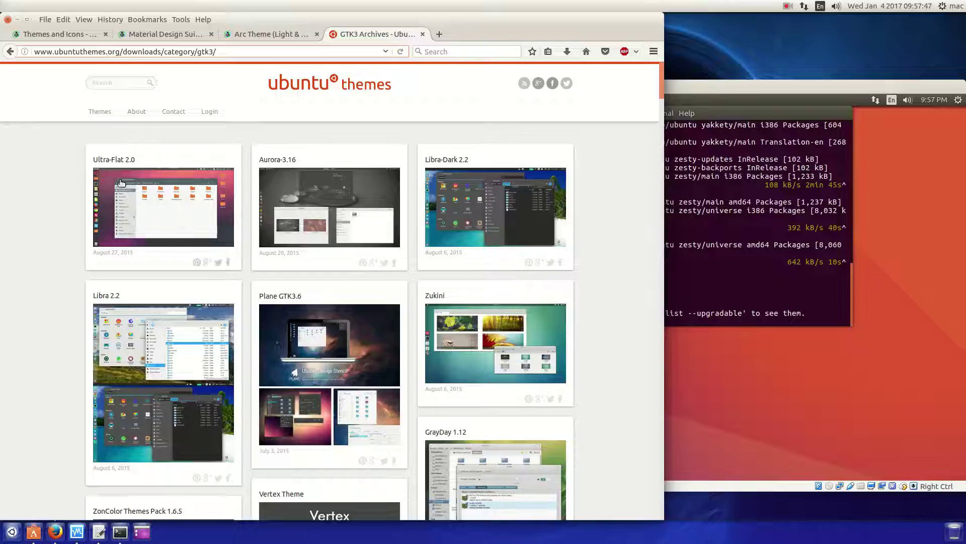
{"action": "left_click", "coordinate": [119, 126]}
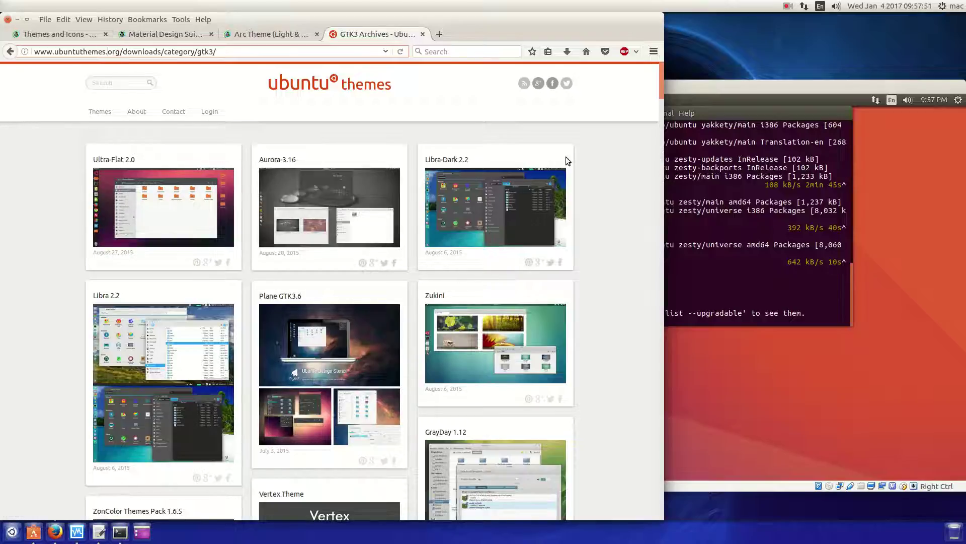
{"action": "left_click_drag", "start_coordinate": [661, 83], "coordinate": [665, 151]}
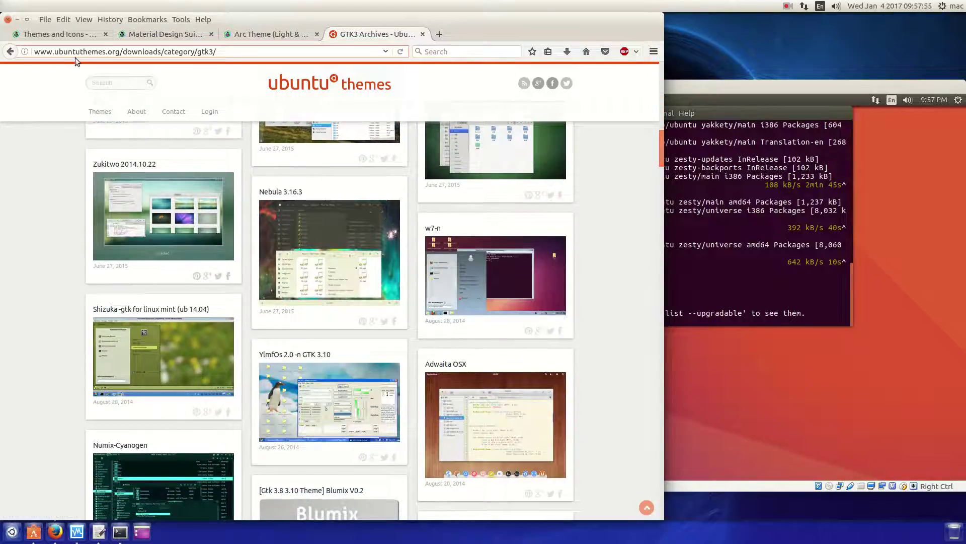
{"action": "left_click", "coordinate": [70, 35]}
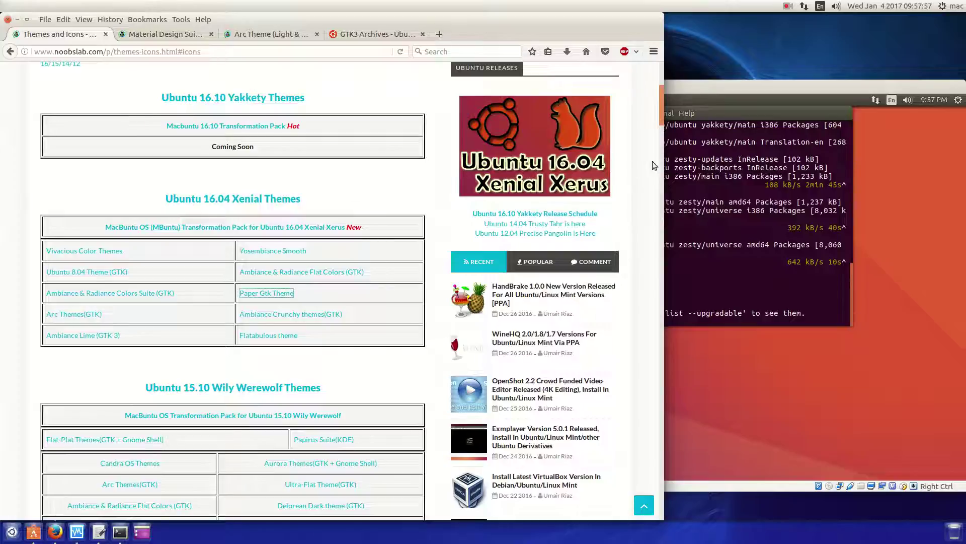
{"action": "mouse_move", "coordinate": [659, 119]}
{"action": "left_mouse_down"}
{"action": "mouse_move", "coordinate": [659, 93]}
{"action": "mouse_move", "coordinate": [662, 121]}
{"action": "left_mouse_up"}
{"action": "left_click_drag", "start_coordinate": [160, 105], "coordinate": [270, 109]}
{"action": "left_click", "coordinate": [287, 171]}
{"action": "left_click_drag", "start_coordinate": [166, 199], "coordinate": [303, 211]}
{"action": "left_click", "coordinate": [312, 206]}
From the GTK3 theme archive, view the Nebula 3.16.3 theme page in a new tab and close it.
{"action": "left_click", "coordinate": [344, 35]}
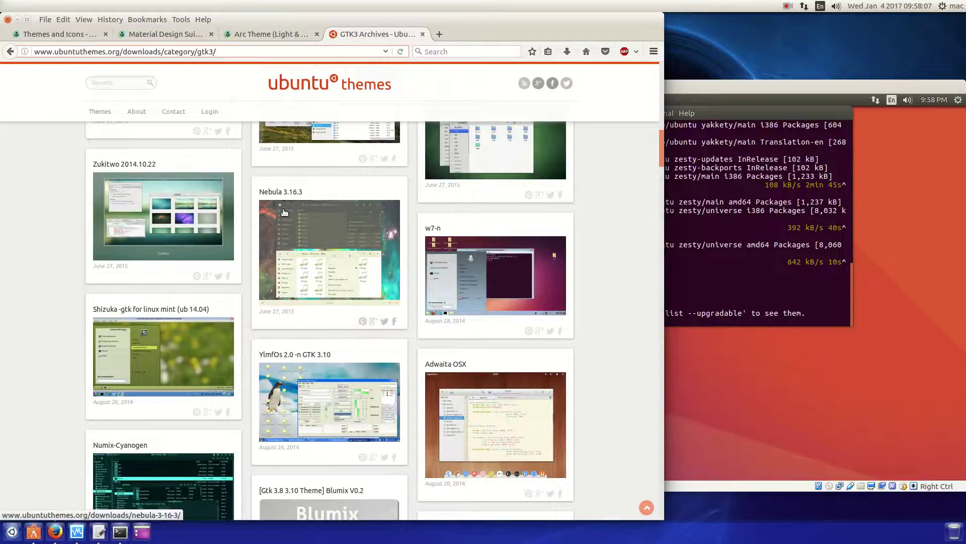
{"action": "middle_click", "coordinate": [329, 242]}
{"action": "left_click", "coordinate": [470, 36]}
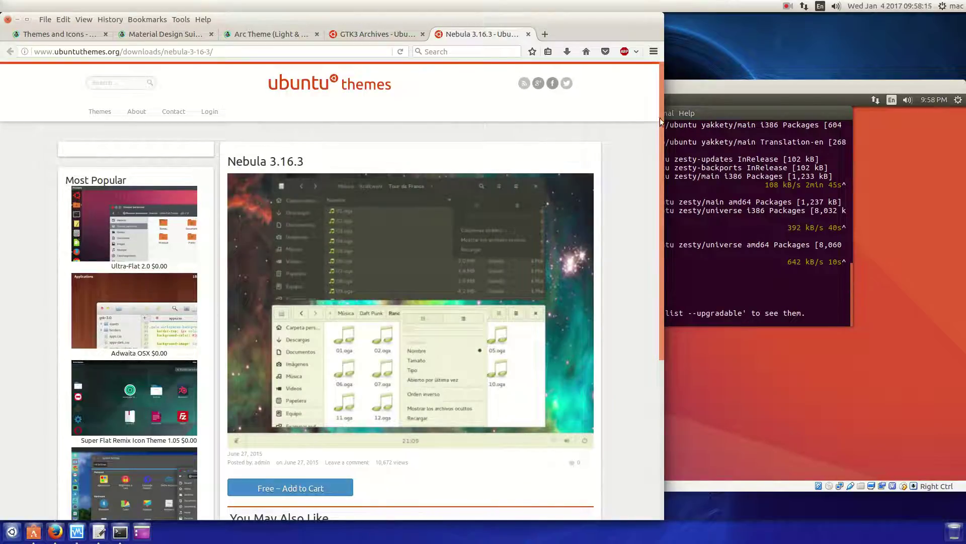
{"action": "left_click_drag", "start_coordinate": [660, 117], "coordinate": [662, 189]}
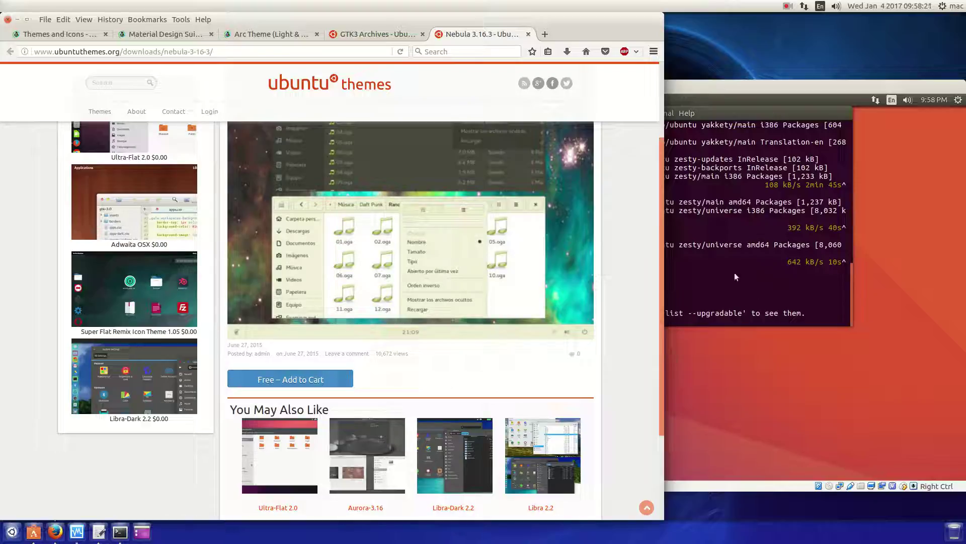
{"action": "left_click_drag", "start_coordinate": [664, 236], "coordinate": [673, 325]}
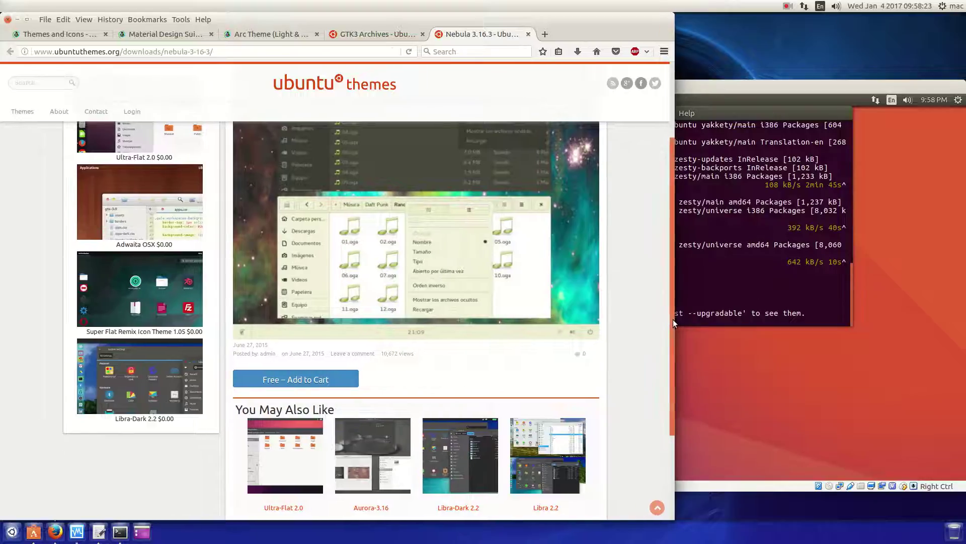
{"action": "scroll", "coordinate": [673, 326], "scroll_direction": "down", "scroll_amount": 3}
{"action": "scroll", "coordinate": [656, 443], "scroll_direction": "up", "scroll_amount": 5}
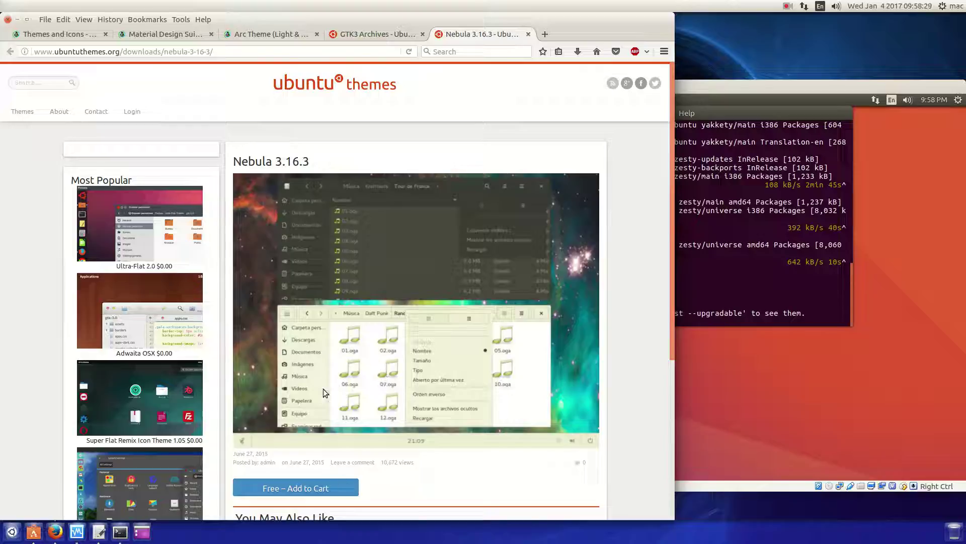
{"action": "left_click", "coordinate": [527, 35]}
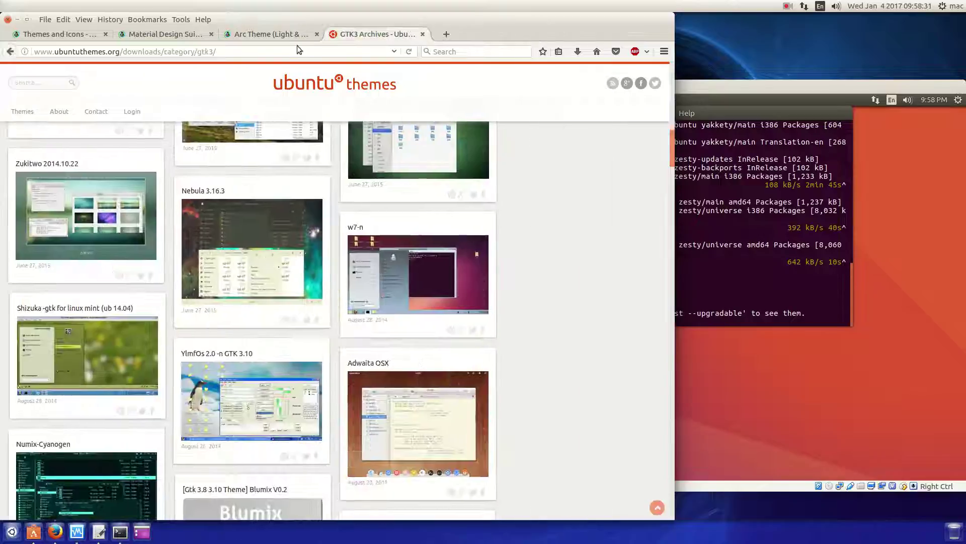
Return to the Themes and Icons list, recheck the Yakkety and Xenial headings, and raise the VM terminal.
{"action": "left_click", "coordinate": [163, 34]}
{"action": "left_click", "coordinate": [64, 34]}
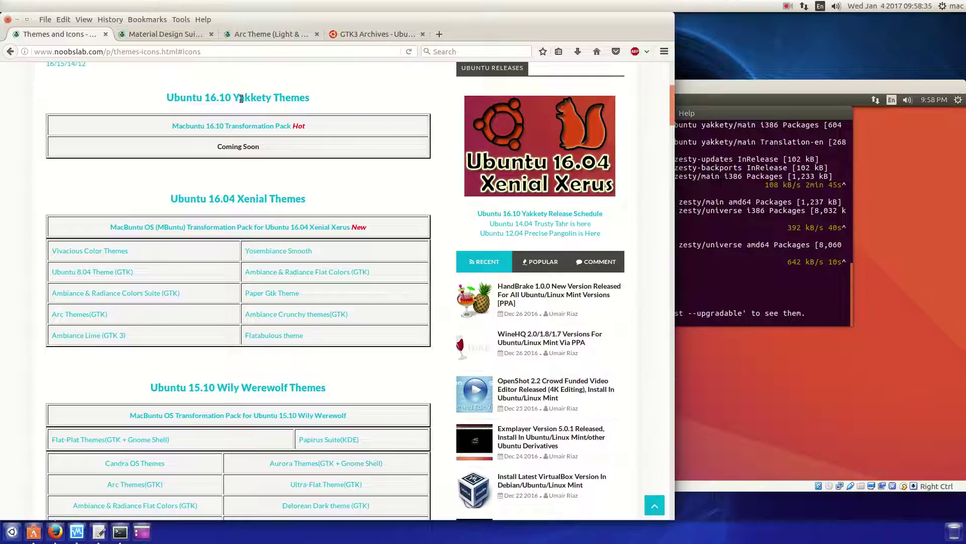
{"action": "left_click_drag", "start_coordinate": [181, 97], "coordinate": [309, 109]}
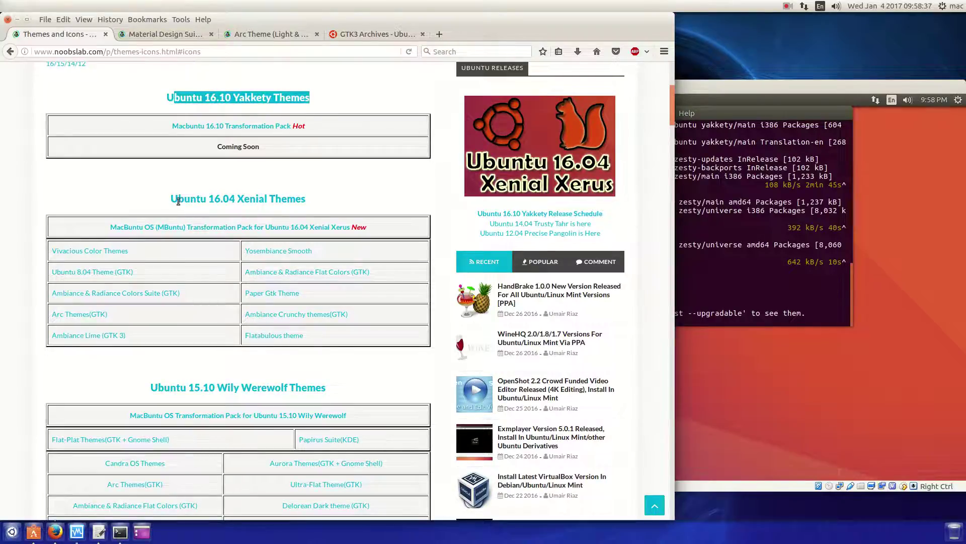
{"action": "left_click_drag", "start_coordinate": [177, 200], "coordinate": [307, 201]}
{"action": "left_click", "coordinate": [142, 187]}
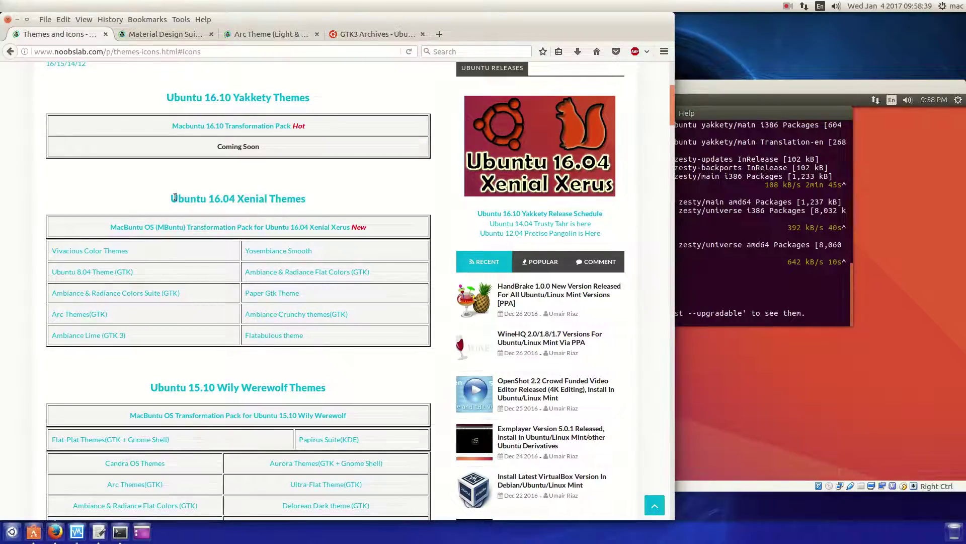
{"action": "left_click_drag", "start_coordinate": [171, 200], "coordinate": [305, 215]}
{"action": "left_click", "coordinate": [334, 204]}
{"action": "left_click", "coordinate": [782, 126]}
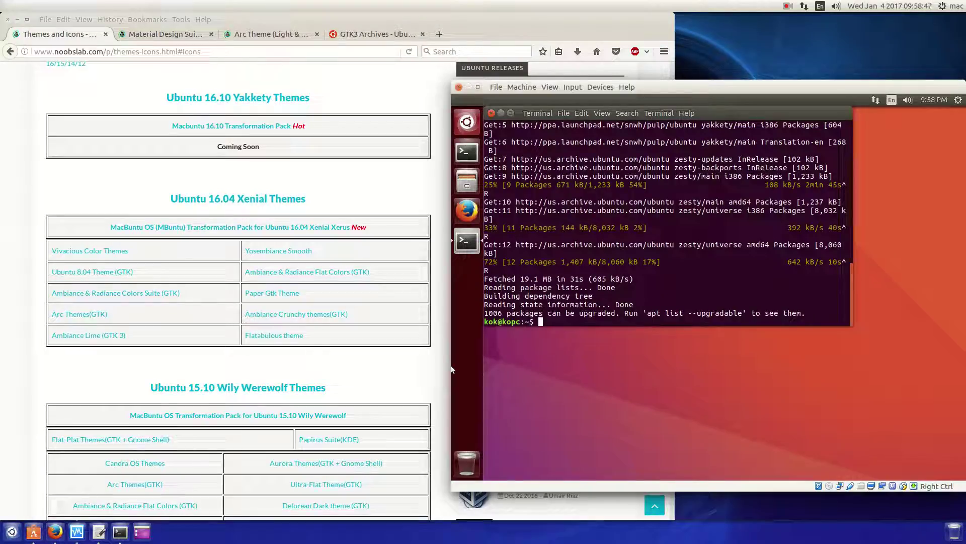
Show the Material Design Suite article and check the Ubuntu version in its availability line.
{"action": "left_click", "coordinate": [273, 34]}
{"action": "left_click", "coordinate": [184, 34]}
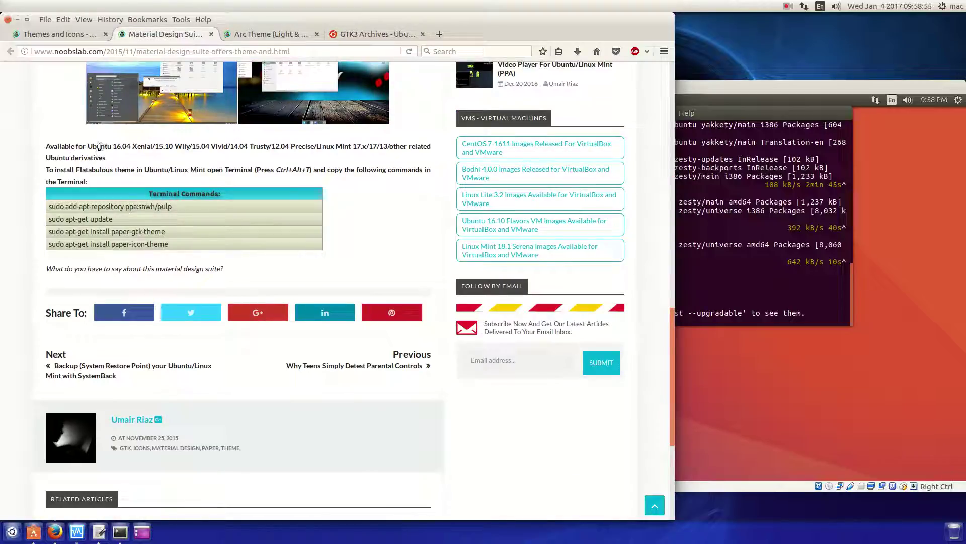
{"action": "left_click_drag", "start_coordinate": [89, 146], "coordinate": [121, 152]}
{"action": "left_click", "coordinate": [127, 155]}
{"action": "mouse_move", "coordinate": [671, 368]}
{"action": "left_mouse_down"}
{"action": "mouse_move", "coordinate": [687, 205]}
{"action": "mouse_move", "coordinate": [675, 160]}
{"action": "left_mouse_up"}
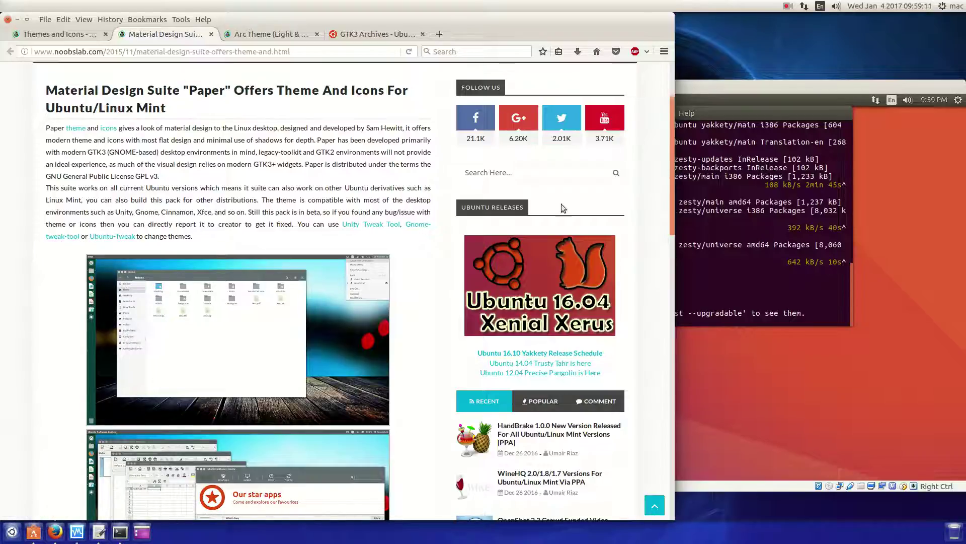
{"action": "left_click_drag", "start_coordinate": [671, 116], "coordinate": [668, 309]}
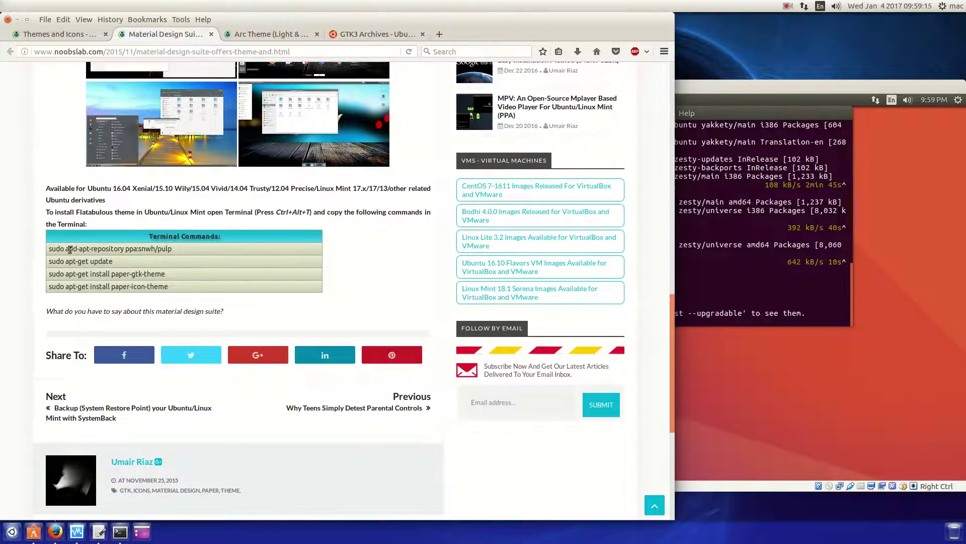
Review the Paper repository and theme install commands, then raise the VM terminal.
{"action": "mouse_move", "coordinate": [71, 249]}
{"action": "left_mouse_down"}
{"action": "mouse_move", "coordinate": [107, 249]}
{"action": "mouse_move", "coordinate": [144, 281]}
{"action": "mouse_move", "coordinate": [132, 286]}
{"action": "mouse_move", "coordinate": [169, 284]}
{"action": "left_mouse_up"}
{"action": "left_click", "coordinate": [98, 248]}
{"action": "left_click", "coordinate": [100, 262]}
{"action": "left_click", "coordinate": [154, 282]}
{"action": "left_click", "coordinate": [170, 285]}
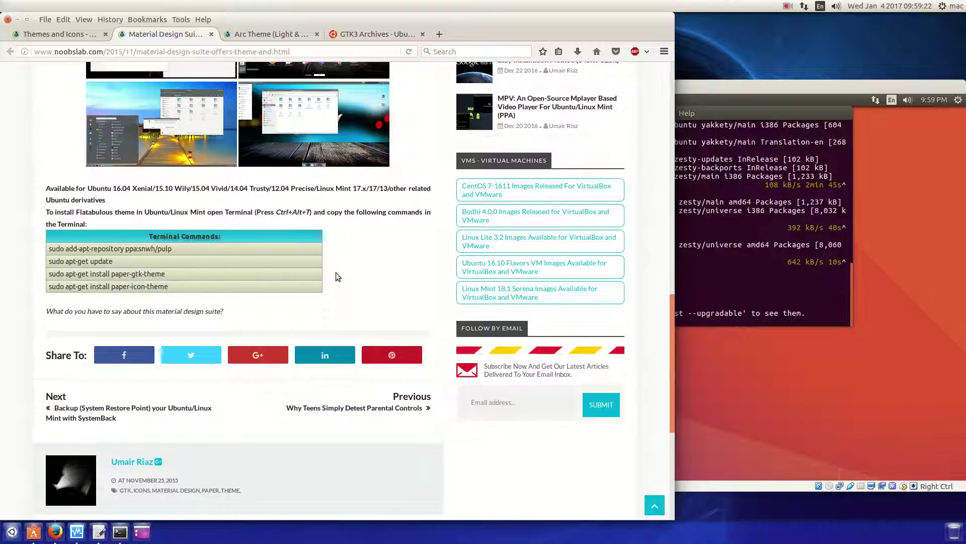
{"action": "left_click", "coordinate": [743, 284]}
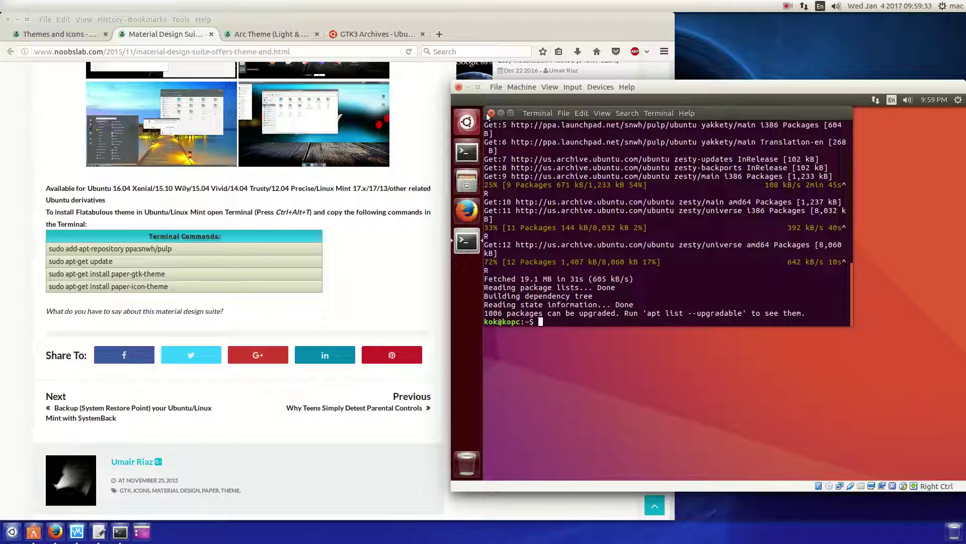
Run sudo apt install paper-gtk-theme, which cannot locate the package.
{"action": "left_click", "coordinate": [467, 121]}
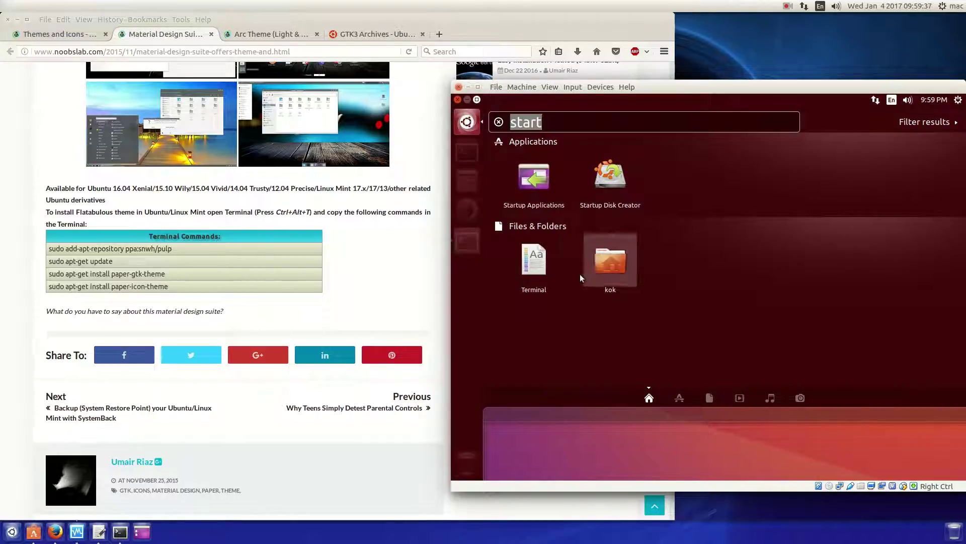
{"action": "left_click", "coordinate": [467, 238]}
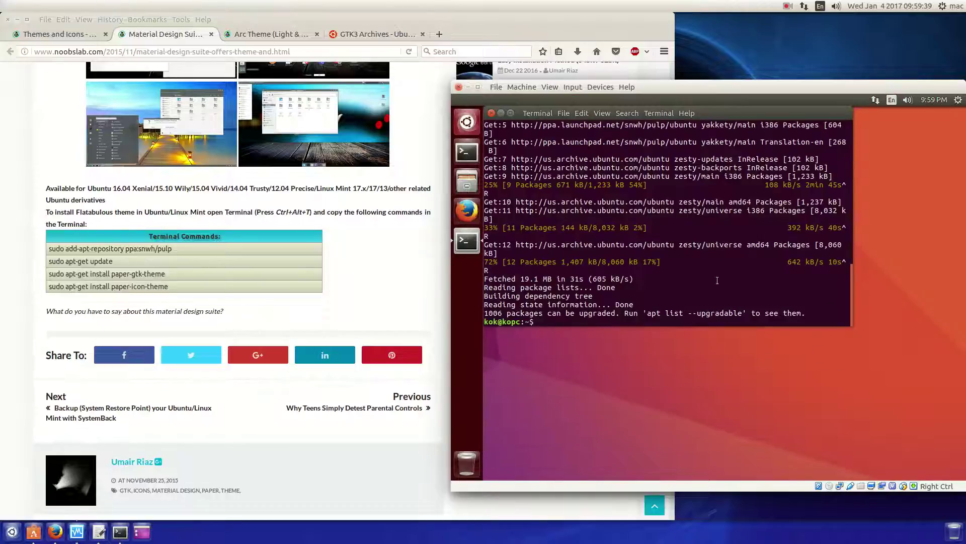
{"action": "key", "text": "Up"}
{"action": "key", "text": "Up"}
{"action": "key", "text": "Return"}
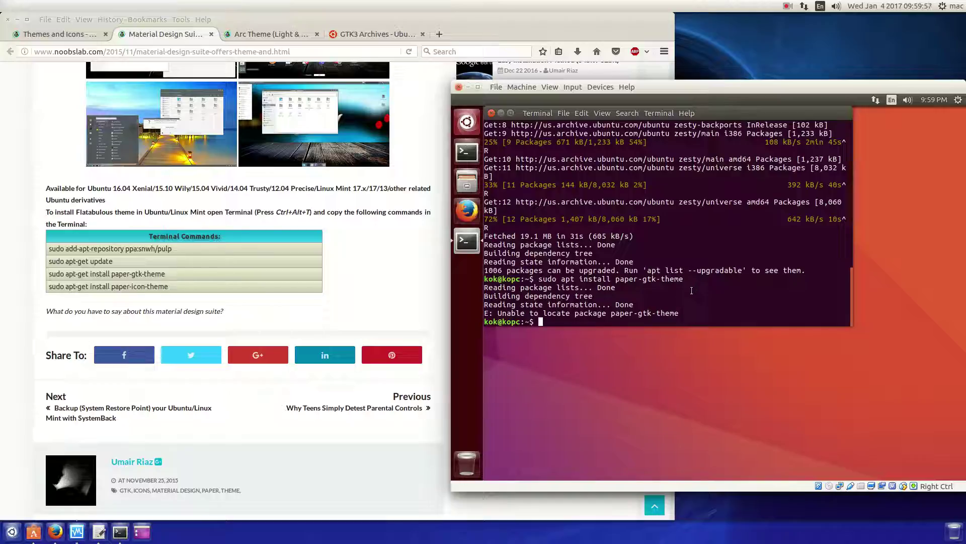
Edit the recalled command to sudo apt install paper-icon-theme and start its download in an enlarged terminal.
{"action": "key", "text": "Up"}
{"action": "key", "text": "BackSpace"}
{"action": "key", "text": "BackSpace"}
{"action": "key", "text": "BackSpace"}
{"action": "key", "text": "BackSpace"}
{"action": "key", "text": "BackSpace"}
{"action": "key", "text": "BackSpace"}
{"action": "key", "text": "BackSpace"}
{"action": "key", "text": "BackSpace"}
{"action": "key", "text": "BackSpace"}
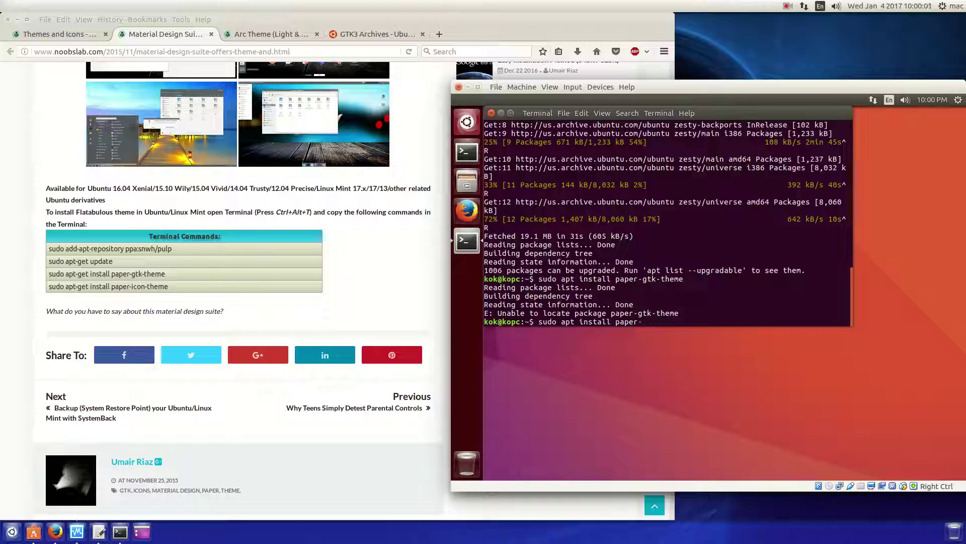
{"action": "type", "text": "icon-theme"}
{"action": "key", "text": "Return"}
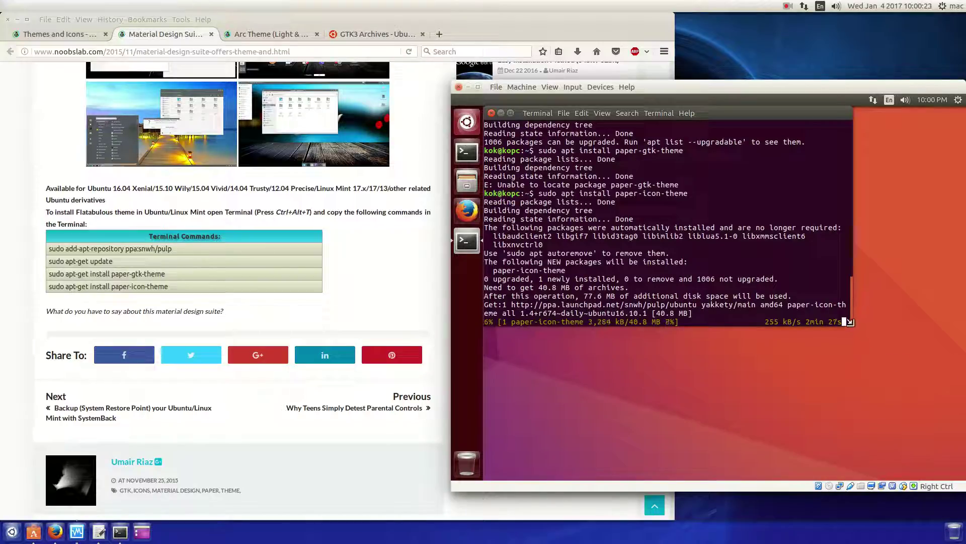
{"action": "left_click_drag", "start_coordinate": [849, 321], "coordinate": [925, 405]}
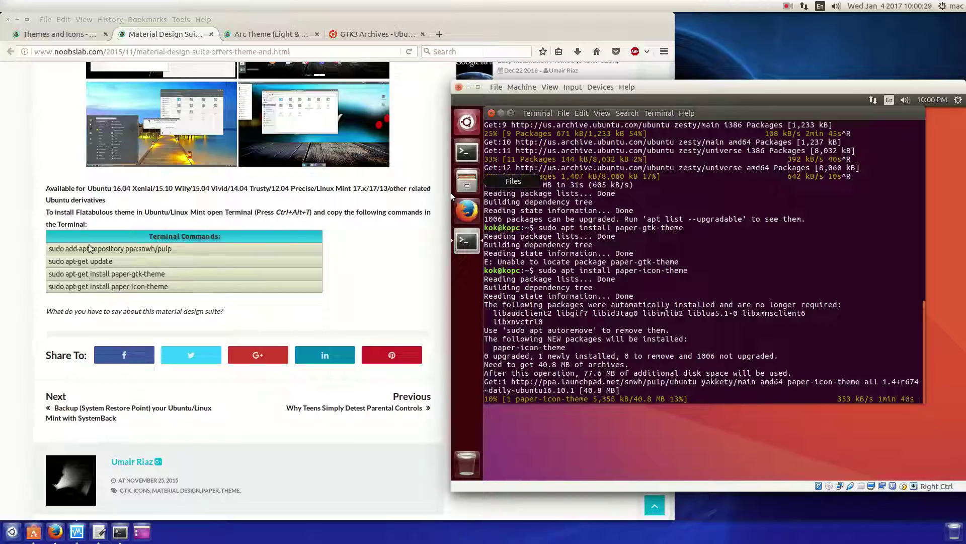
From the Xenial themes list, open the MacBuntu 16.04 Transformation Pack article in a new tab and read it.
{"action": "left_click", "coordinate": [295, 38]}
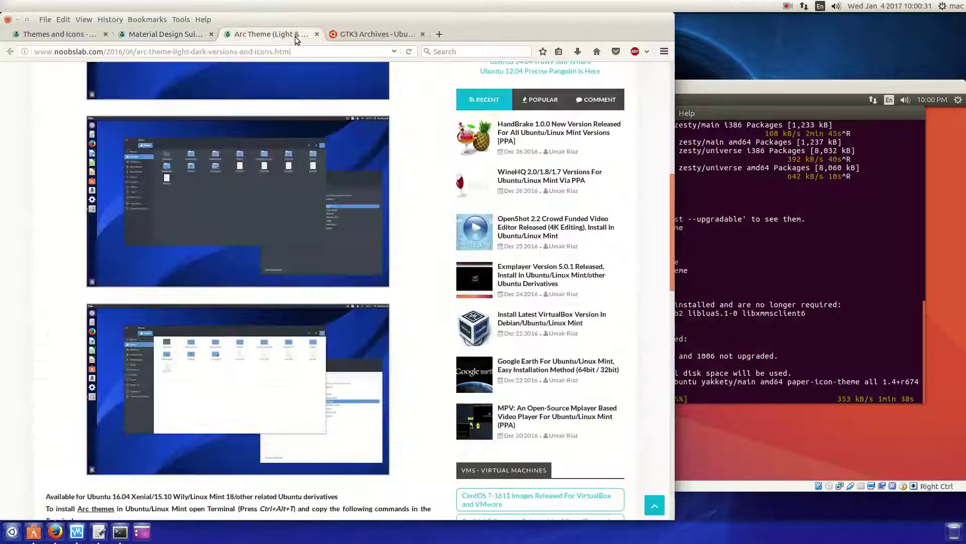
{"action": "left_click", "coordinate": [88, 34]}
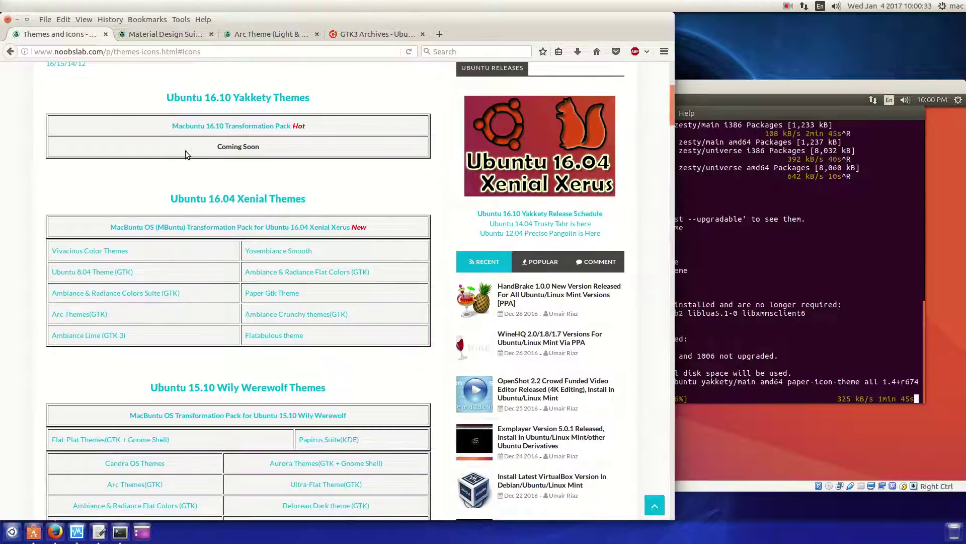
{"action": "left_click_drag", "start_coordinate": [170, 202], "coordinate": [302, 203]}
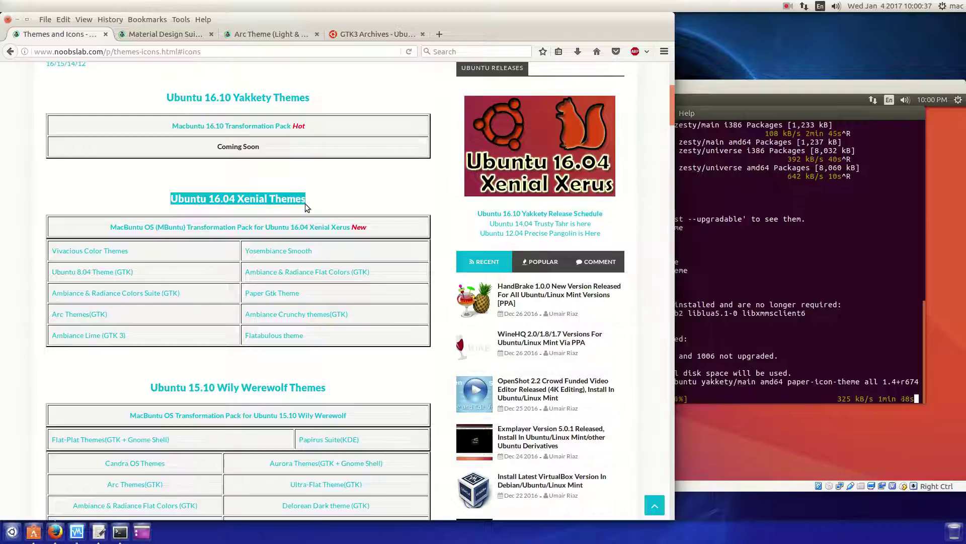
{"action": "left_click", "coordinate": [155, 184]}
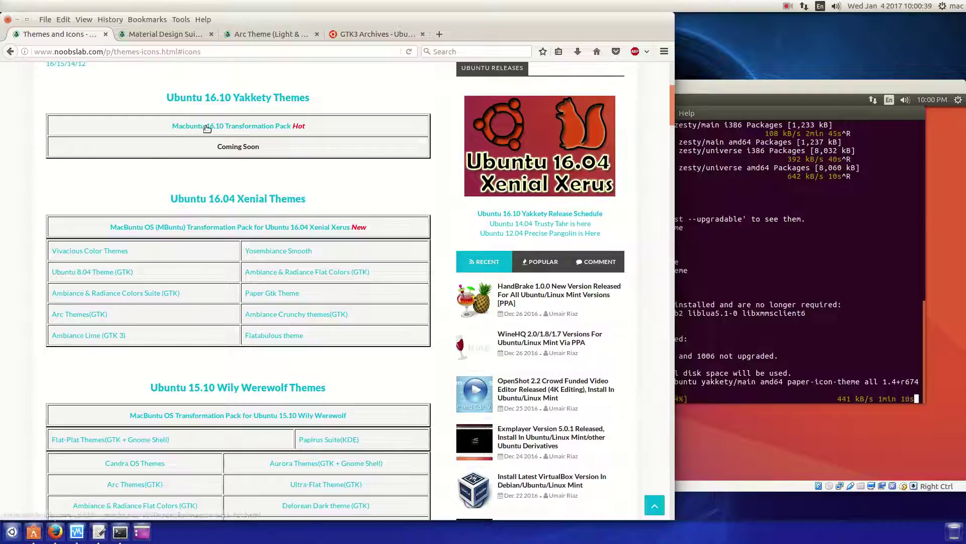
{"action": "middle_click", "coordinate": [241, 230]}
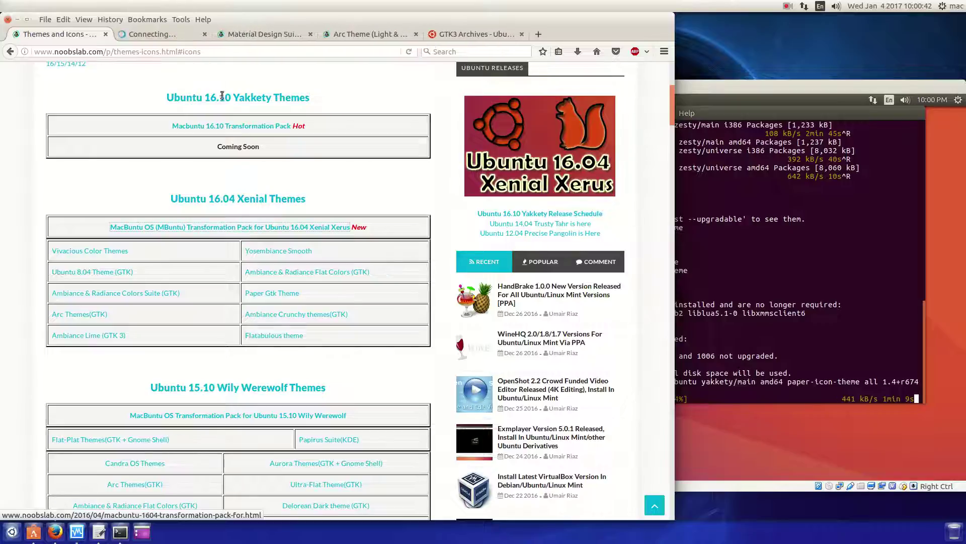
{"action": "left_click", "coordinate": [166, 34]}
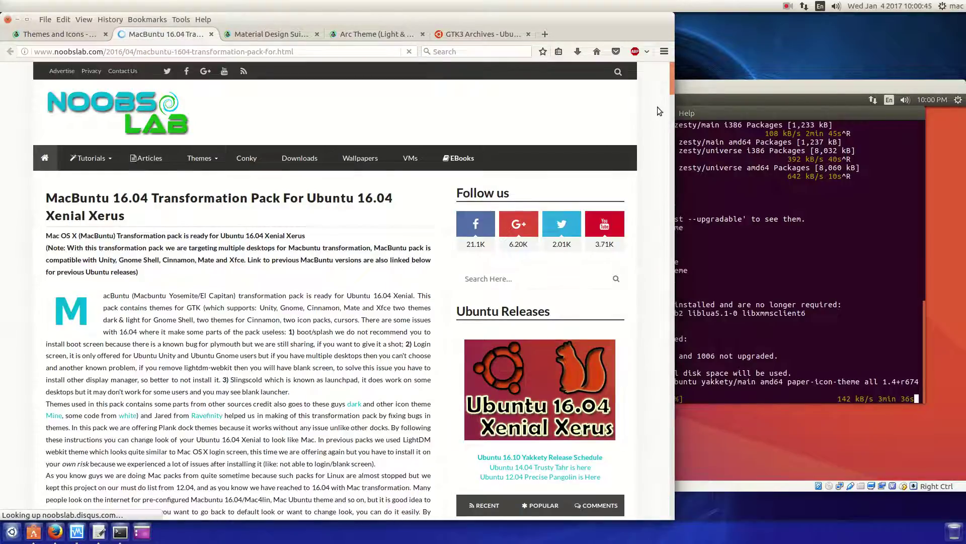
{"action": "mouse_move", "coordinate": [674, 85]}
{"action": "left_mouse_down"}
{"action": "mouse_move", "coordinate": [669, 227]}
{"action": "mouse_move", "coordinate": [697, 407]}
{"action": "left_mouse_up"}
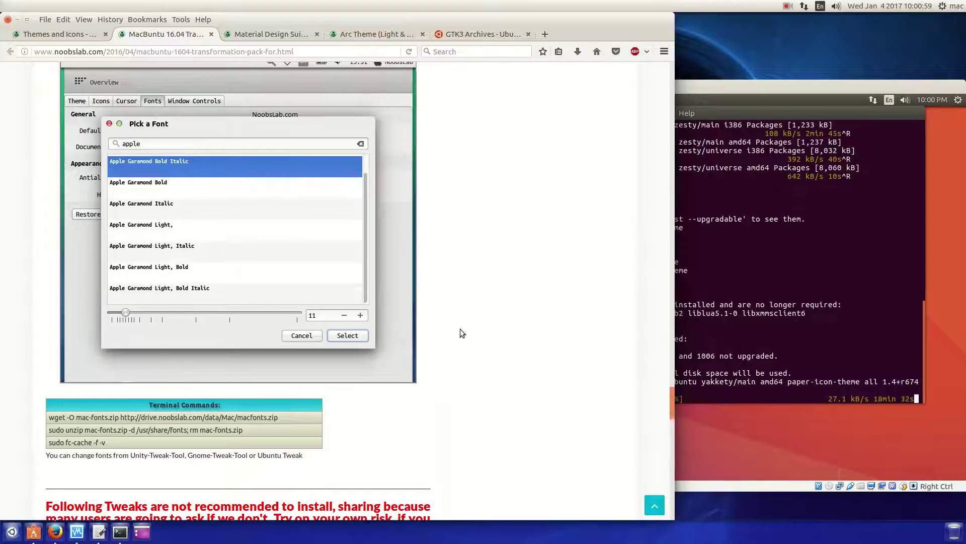
{"action": "mouse_move", "coordinate": [673, 397]}
{"action": "left_mouse_down"}
{"action": "mouse_move", "coordinate": [684, 478]}
{"action": "mouse_move", "coordinate": [674, 229]}
{"action": "mouse_move", "coordinate": [666, 208]}
{"action": "mouse_move", "coordinate": [615, 215]}
{"action": "left_mouse_up"}
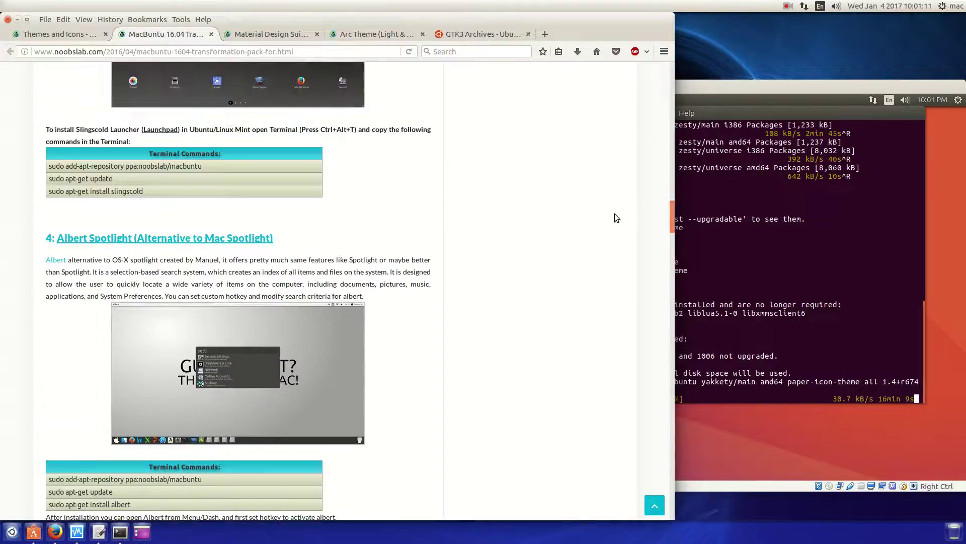
Launch Unity Tweak Tool from the Dash and go to its launcher settings.
{"action": "left_click", "coordinate": [21, 537]}
{"action": "type", "text": "sh"}
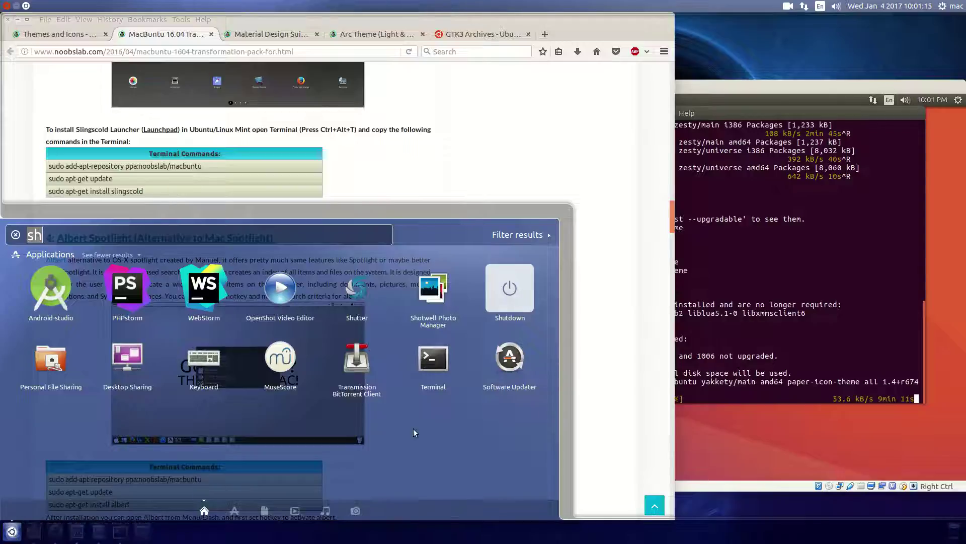
{"action": "mouse_move", "coordinate": [355, 510]}
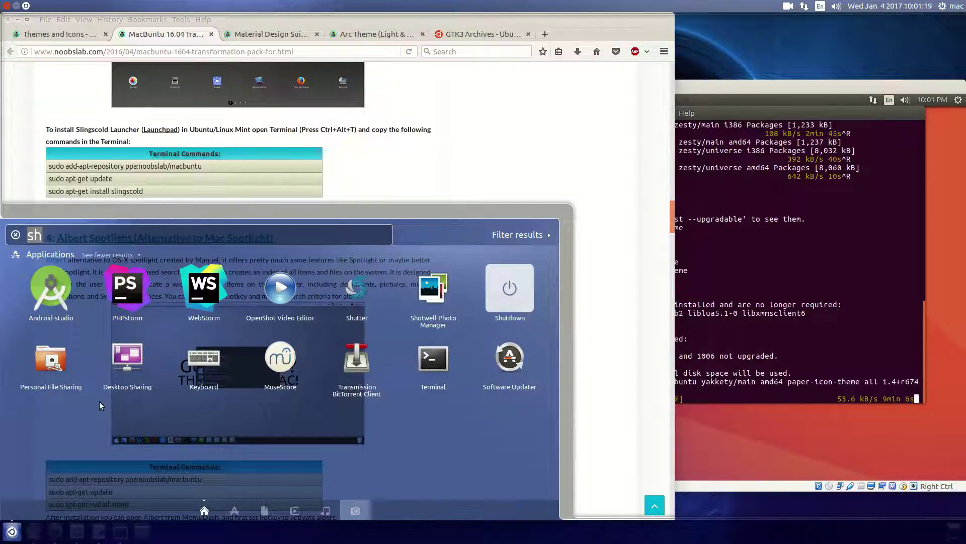
{"action": "key", "text": "BackSpace"}
{"action": "key", "text": "BackSpace"}
{"action": "type", "text": "uni"}
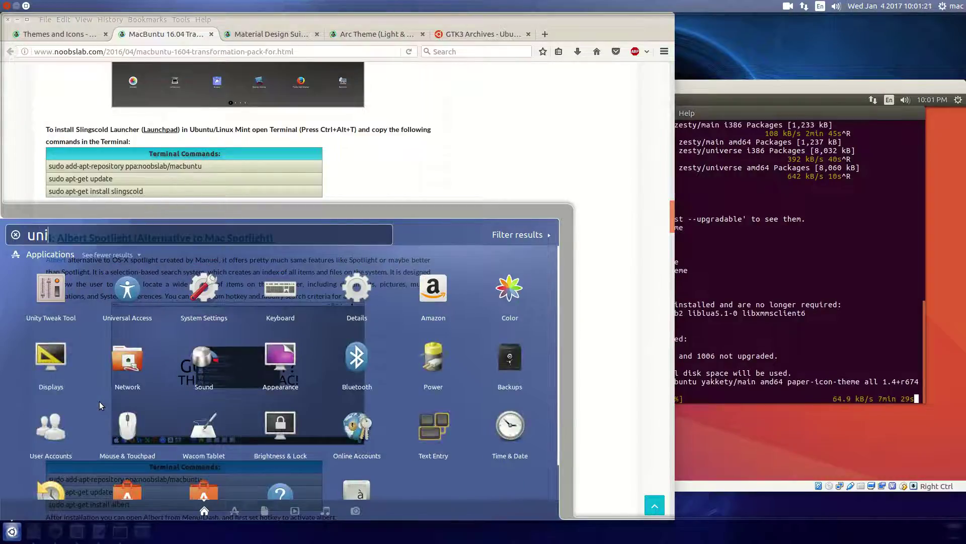
{"action": "left_click", "coordinate": [66, 296]}
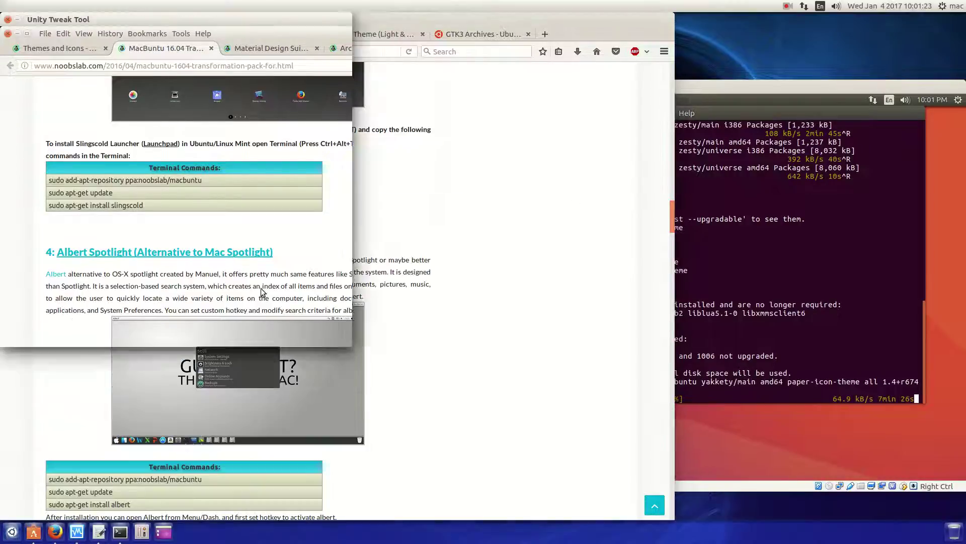
{"action": "mouse_move", "coordinate": [210, 57]}
{"action": "left_mouse_down"}
{"action": "mouse_move", "coordinate": [324, 100]}
{"action": "mouse_move", "coordinate": [595, 109]}
{"action": "left_mouse_up"}
{"action": "left_click", "coordinate": [420, 147]}
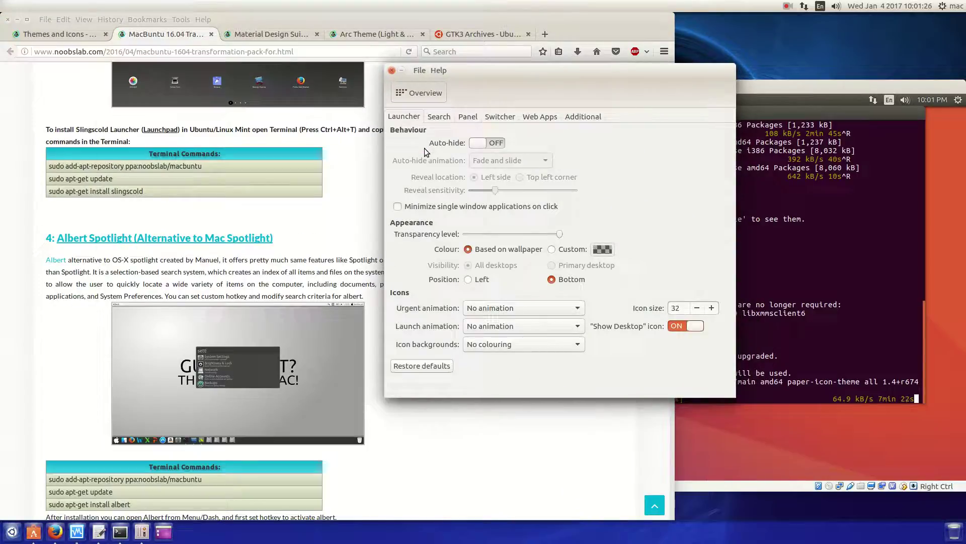
Try a custom launcher colour, transparency and left position, reverting to wallpaper-based colour and bottom position.
{"action": "left_click", "coordinate": [552, 249]}
{"action": "left_click", "coordinate": [512, 251]}
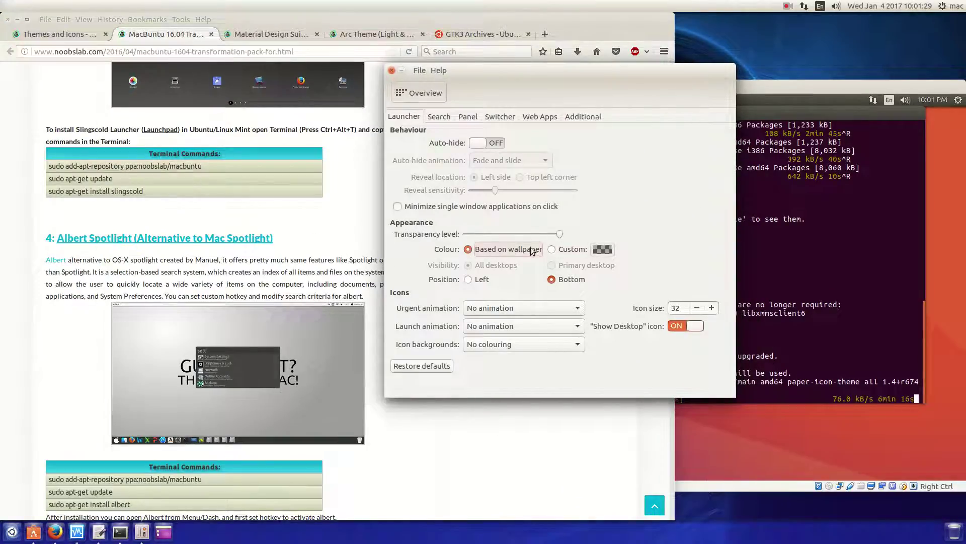
{"action": "mouse_move", "coordinate": [558, 234]}
{"action": "left_mouse_down"}
{"action": "mouse_move", "coordinate": [465, 235]}
{"action": "mouse_move", "coordinate": [558, 235]}
{"action": "left_mouse_up"}
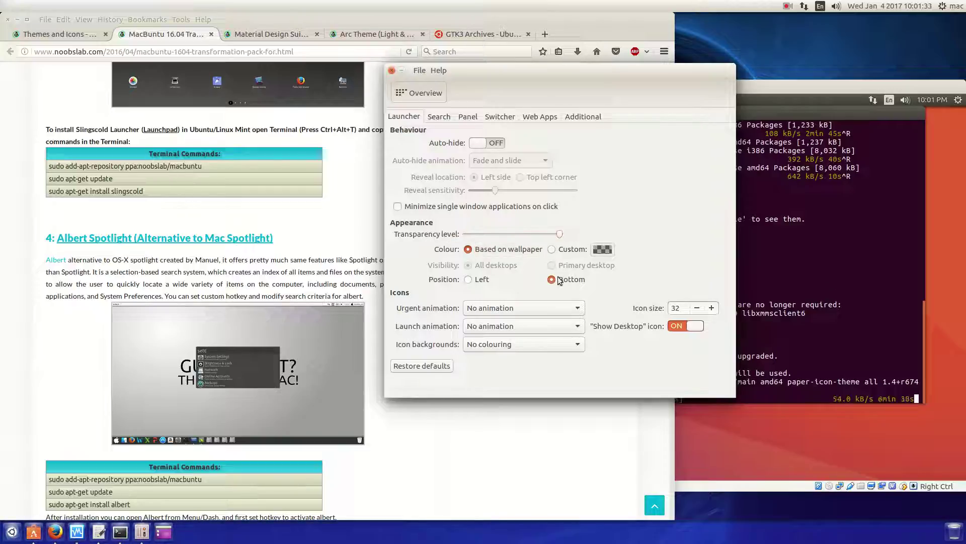
{"action": "left_click", "coordinate": [488, 281]}
{"action": "left_click", "coordinate": [553, 280]}
Try Pulse urgent/launch animations and alternated icon backgrounds, then restore No animation and No colouring.
{"action": "left_click", "coordinate": [476, 316]}
{"action": "left_click", "coordinate": [482, 324]}
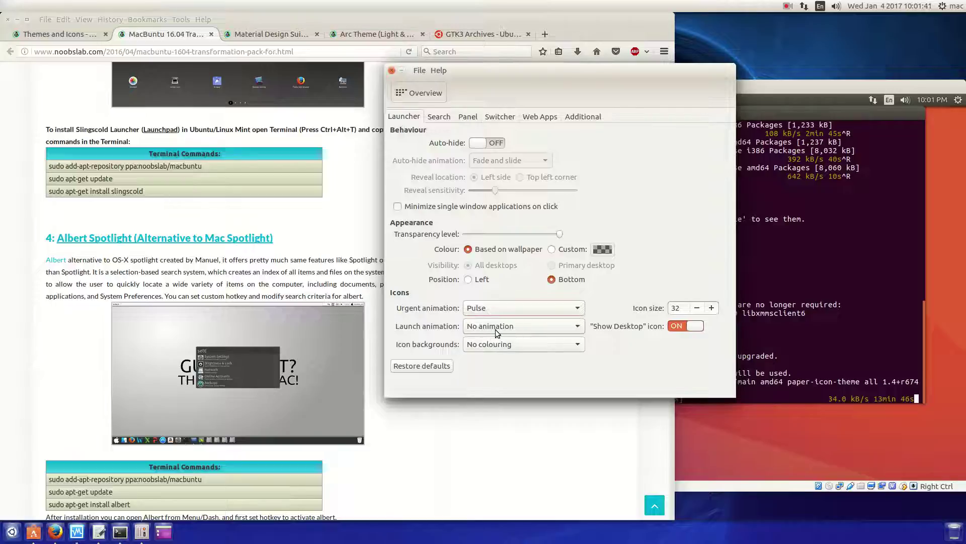
{"action": "left_click", "coordinate": [495, 330]}
{"action": "left_click", "coordinate": [500, 344]}
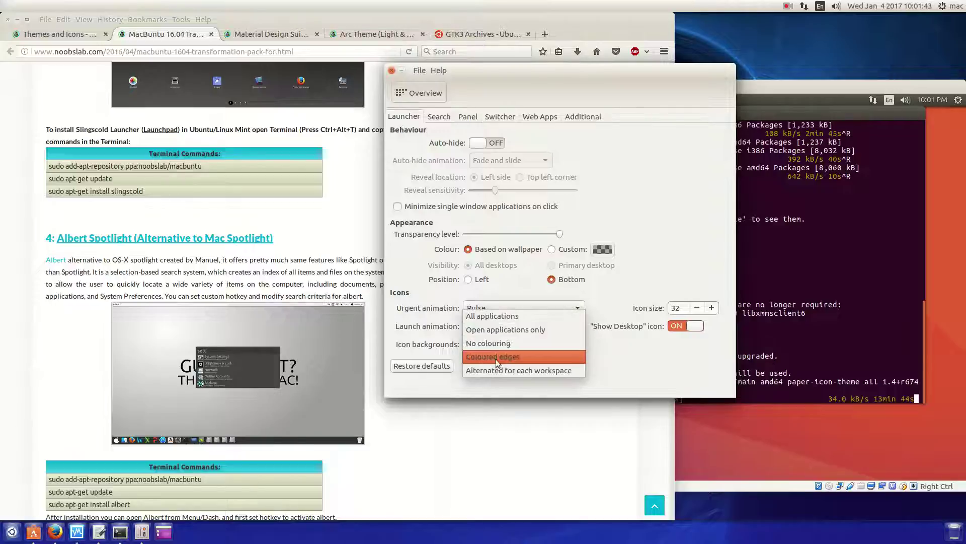
{"action": "left_click", "coordinate": [494, 368]}
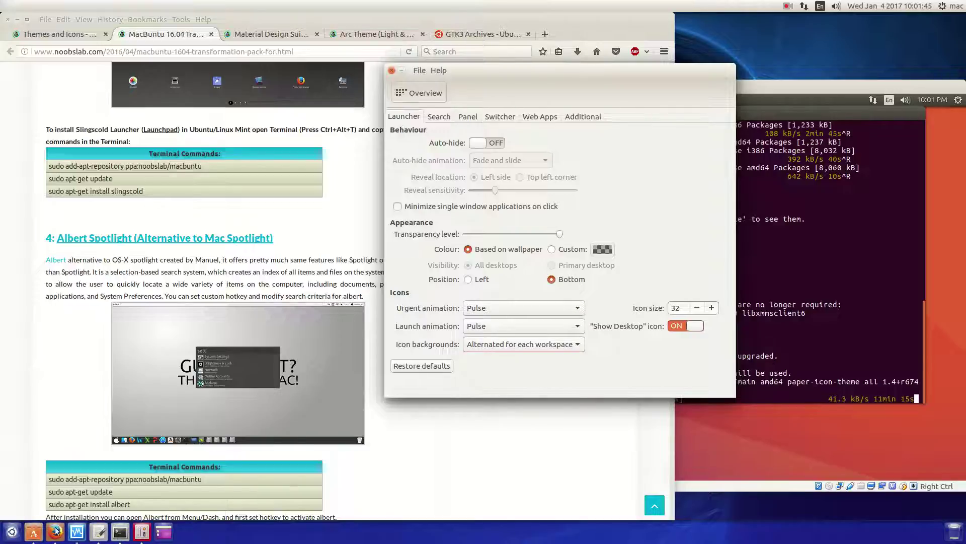
{"action": "left_click", "coordinate": [469, 349]}
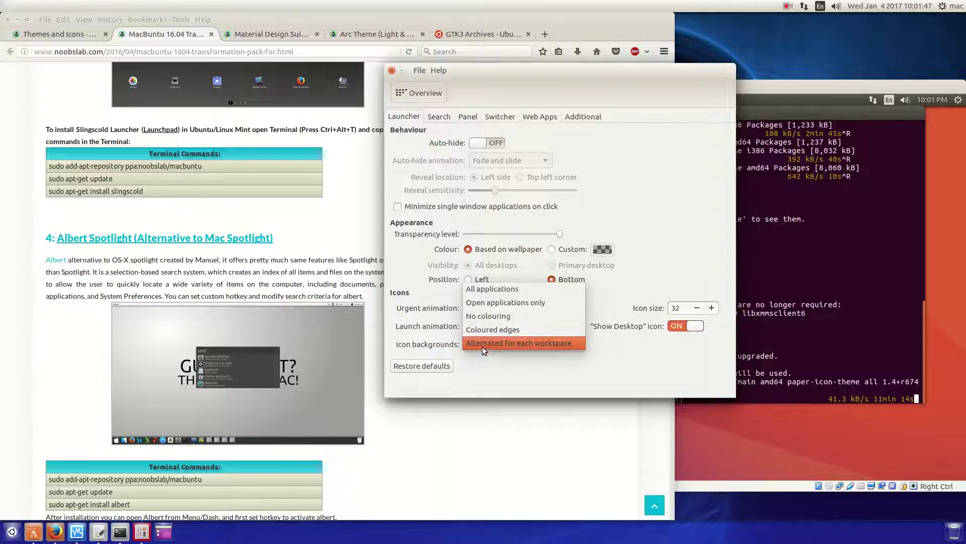
{"action": "left_click", "coordinate": [495, 315]}
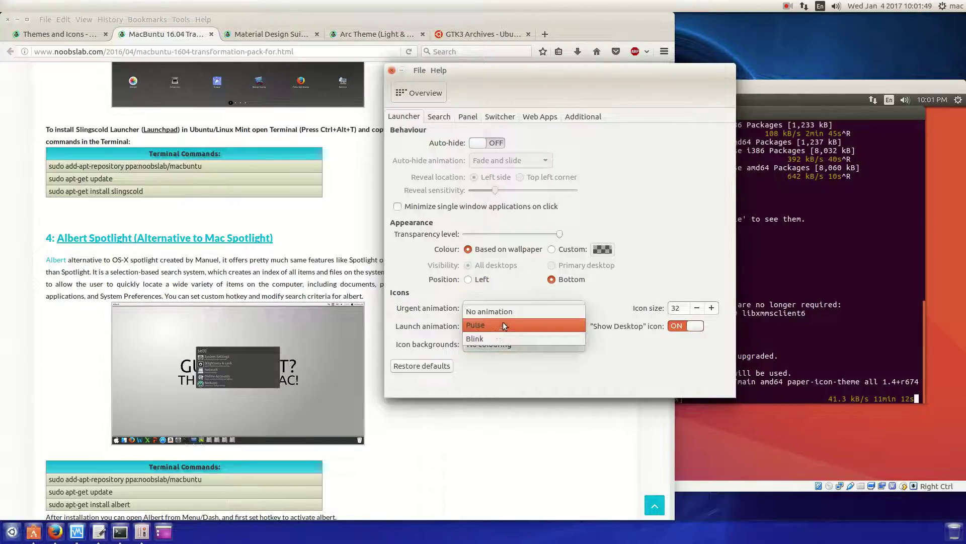
{"action": "left_click", "coordinate": [507, 311]}
{"action": "left_click", "coordinate": [511, 309]}
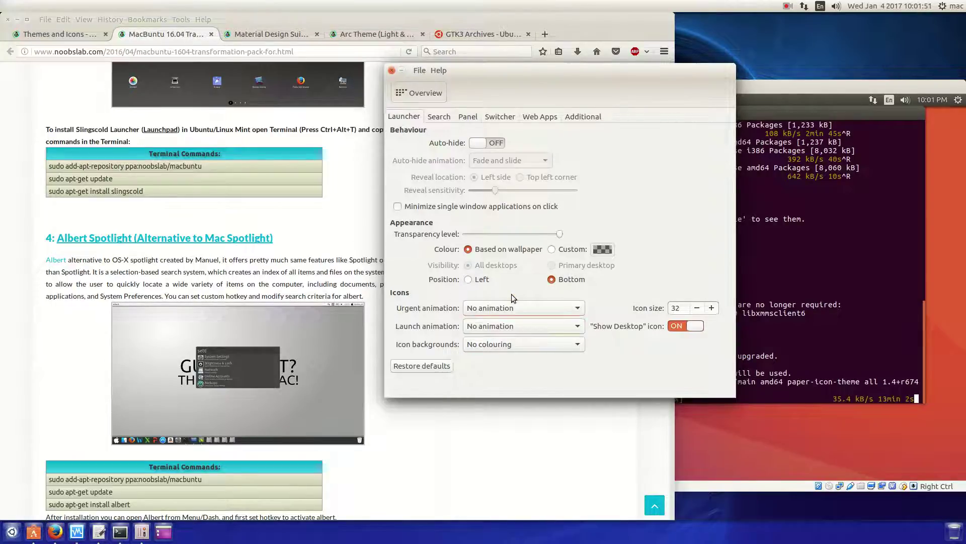
Check the Software Center launcher icon's options and shrink icon size to 28 then back to 32.
{"action": "right_click", "coordinate": [35, 533]}
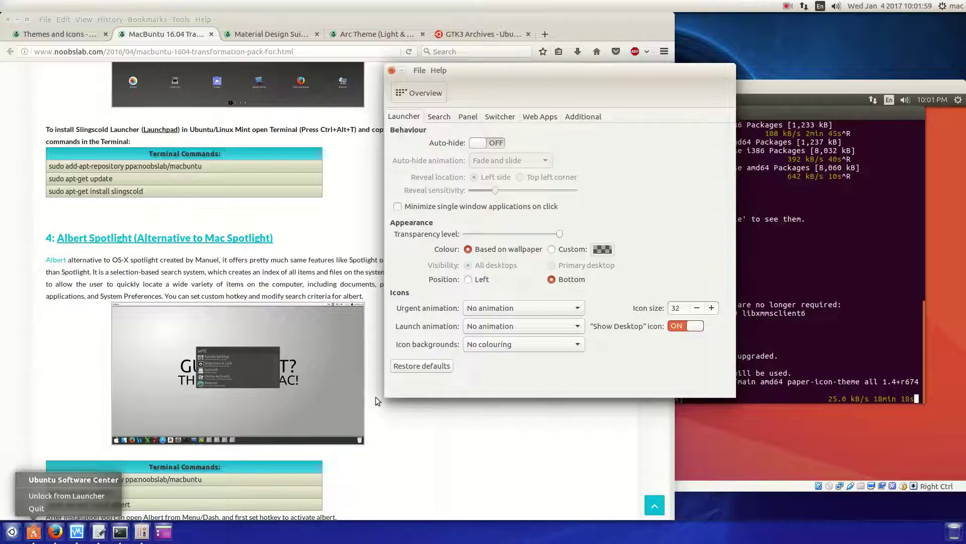
{"action": "left_click", "coordinate": [52, 498]}
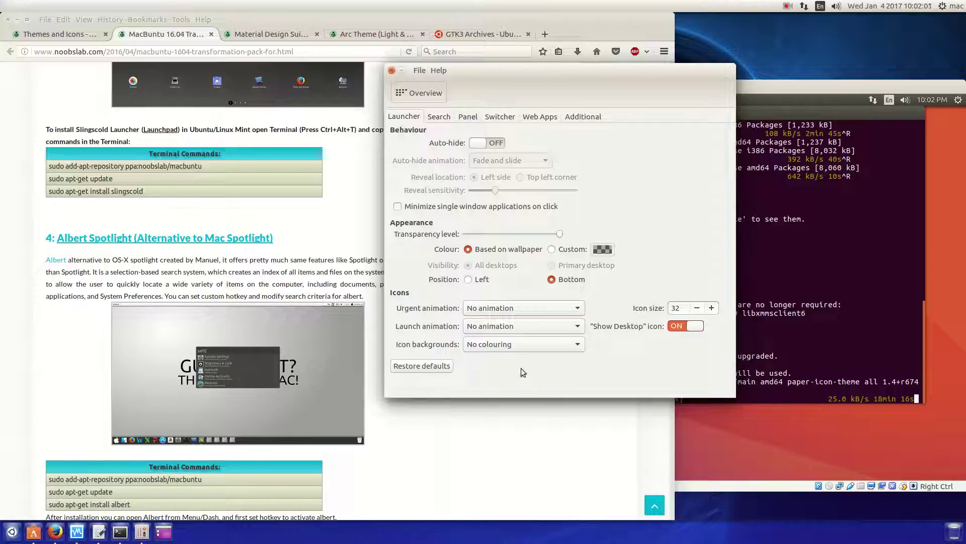
{"action": "left_click", "coordinate": [697, 309]}
{"action": "left_click", "coordinate": [711, 308]}
{"action": "left_click_drag", "start_coordinate": [679, 309], "coordinate": [662, 310]}
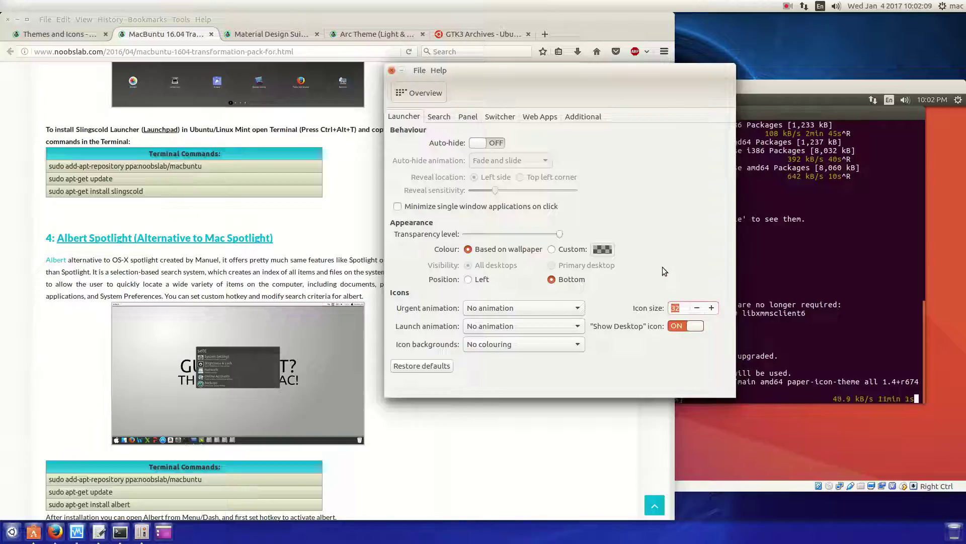
Look through the search, panel, switcher, web apps and additional settings, then return to the overview.
{"action": "left_click", "coordinate": [446, 120]}
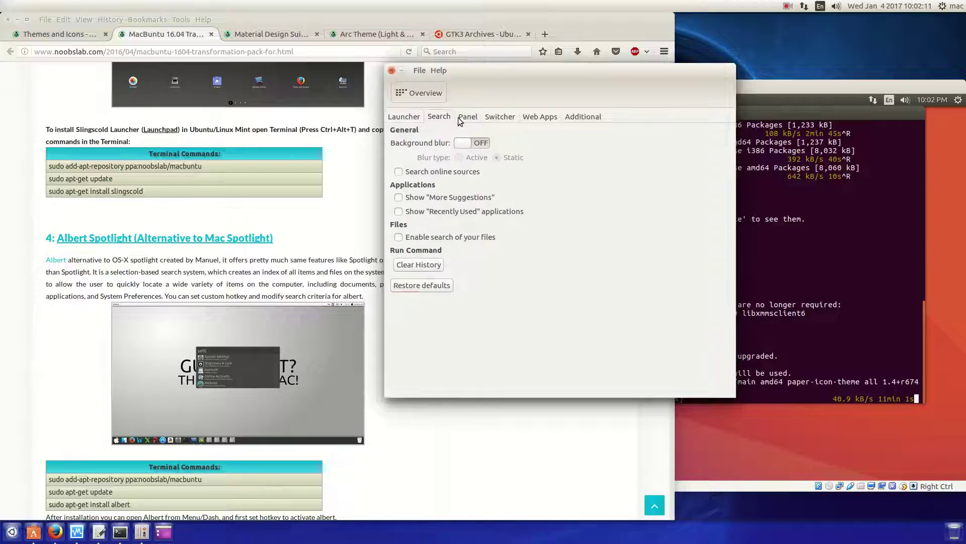
{"action": "left_click", "coordinate": [499, 120]}
{"action": "left_click", "coordinate": [540, 120]}
{"action": "left_click", "coordinate": [578, 120]}
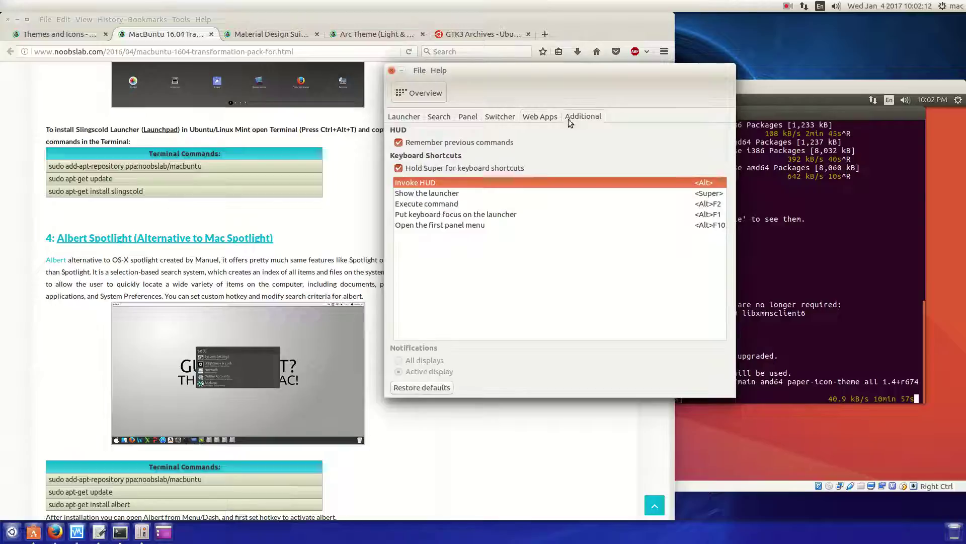
{"action": "left_click", "coordinate": [423, 93]}
Try the Highcontrast GTK theme, then apply Radiance.
{"action": "left_click", "coordinate": [417, 285]}
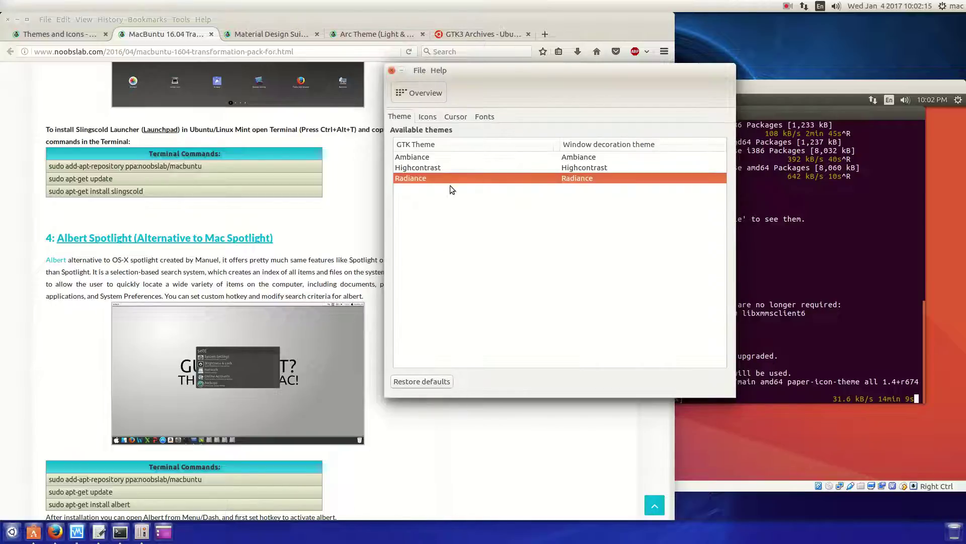
{"action": "left_click", "coordinate": [449, 167]}
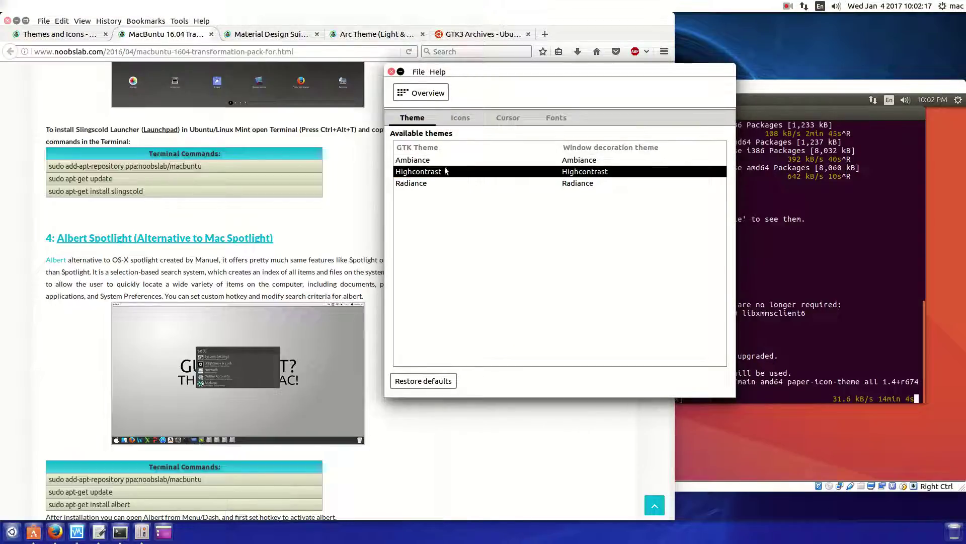
{"action": "left_click", "coordinate": [439, 182]}
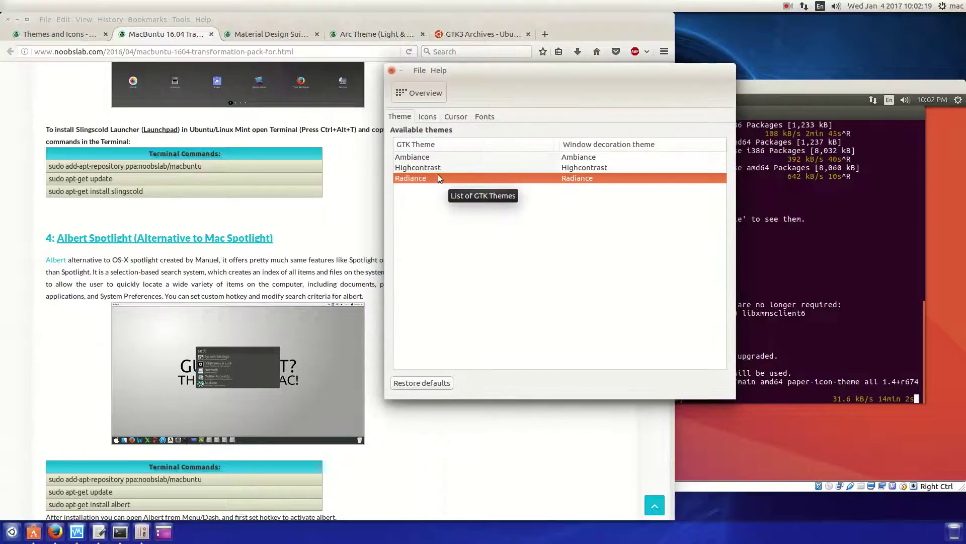
Try the Adwaita icon theme, revert to Ubuntu-mono-light, and review the cursor and font settings.
{"action": "left_click", "coordinate": [427, 116]}
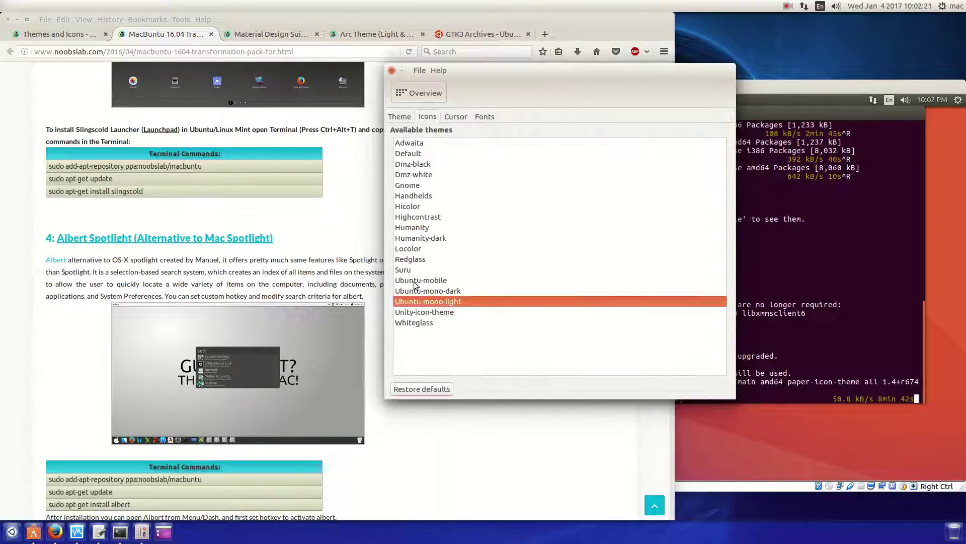
{"action": "left_click", "coordinate": [418, 143]}
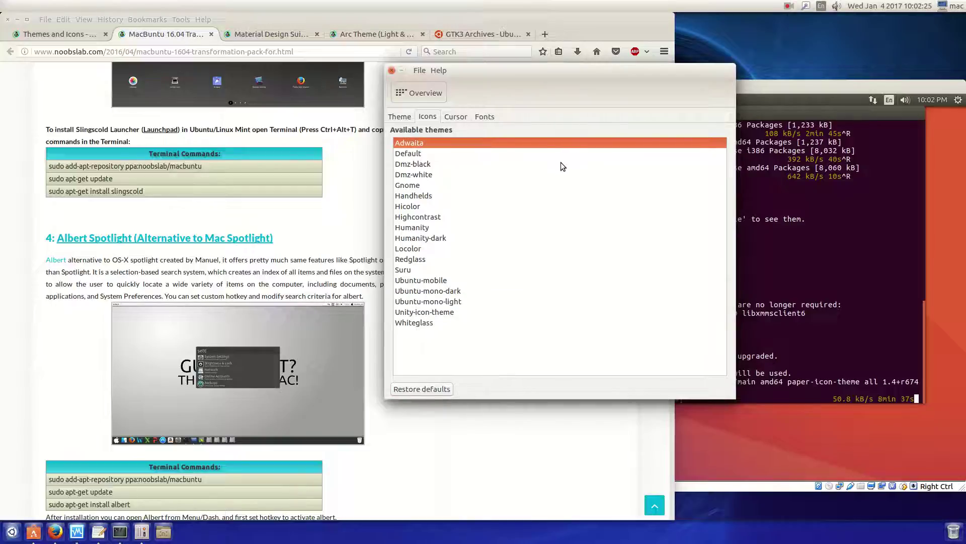
{"action": "left_click", "coordinate": [431, 303]}
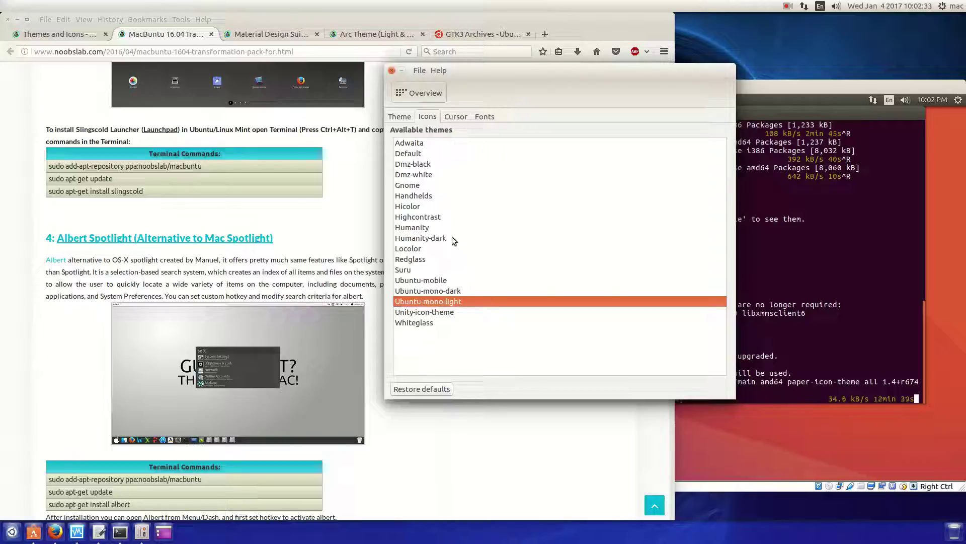
{"action": "left_click", "coordinate": [463, 117]}
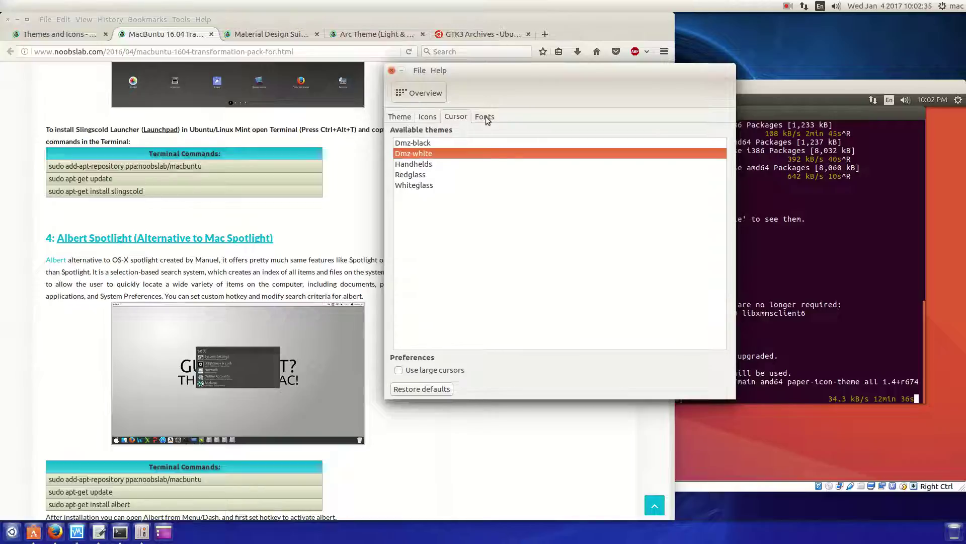
{"action": "left_click", "coordinate": [486, 119]}
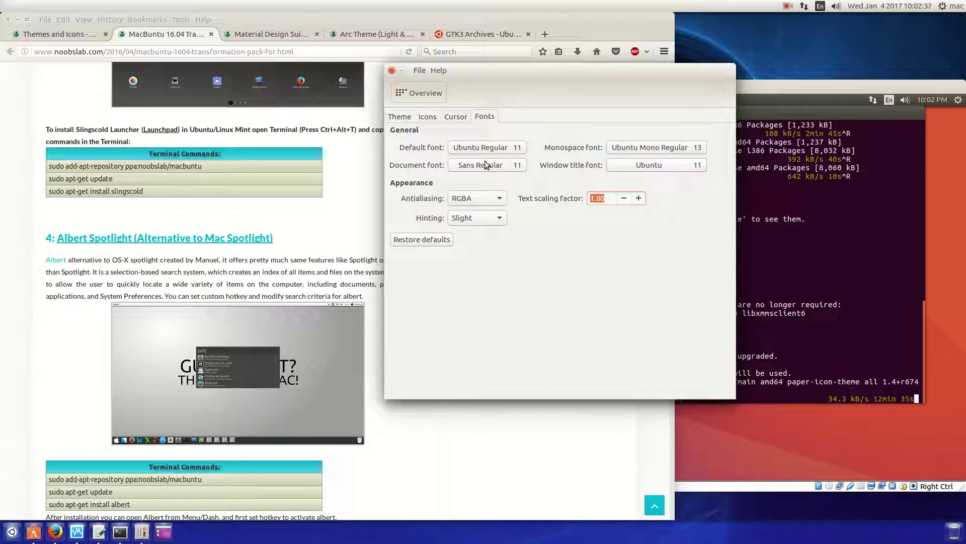
Close Unity Tweak Tool and let paper-icon-theme finish installing in a taller VM terminal.
{"action": "left_click", "coordinate": [391, 70]}
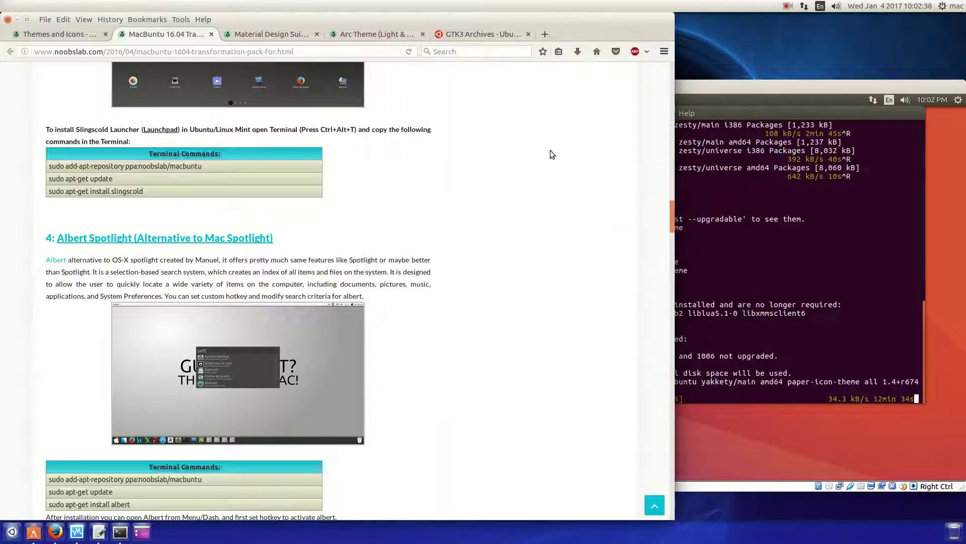
{"action": "left_click", "coordinate": [713, 240]}
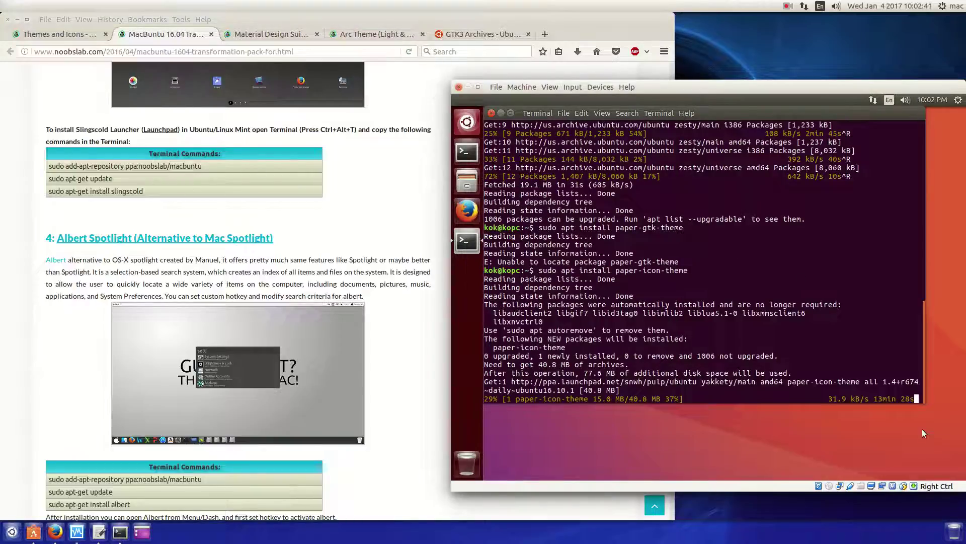
{"action": "mouse_move", "coordinate": [899, 400]}
{"action": "left_mouse_down"}
{"action": "mouse_move", "coordinate": [875, 423]}
{"action": "mouse_move", "coordinate": [829, 422]}
{"action": "left_mouse_up"}
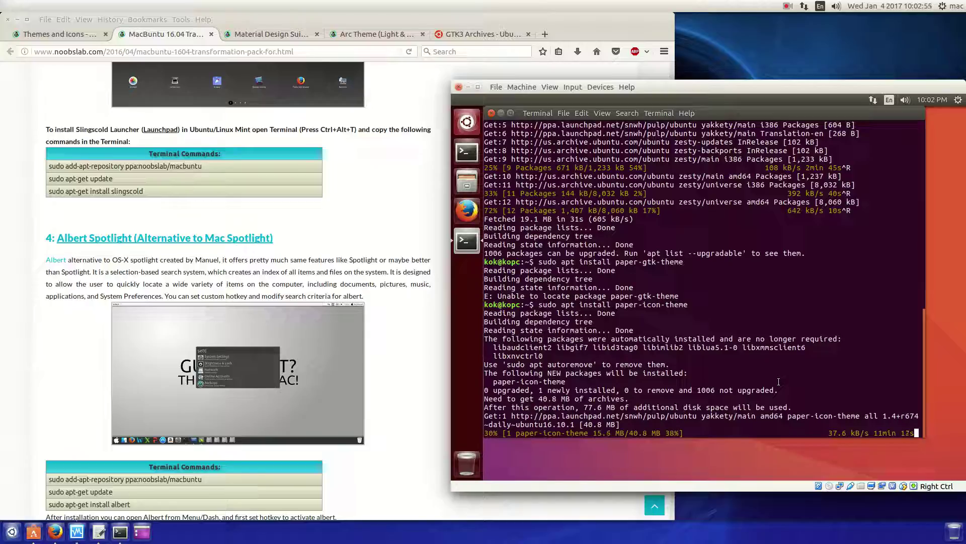
{"action": "key", "text": "Return"}
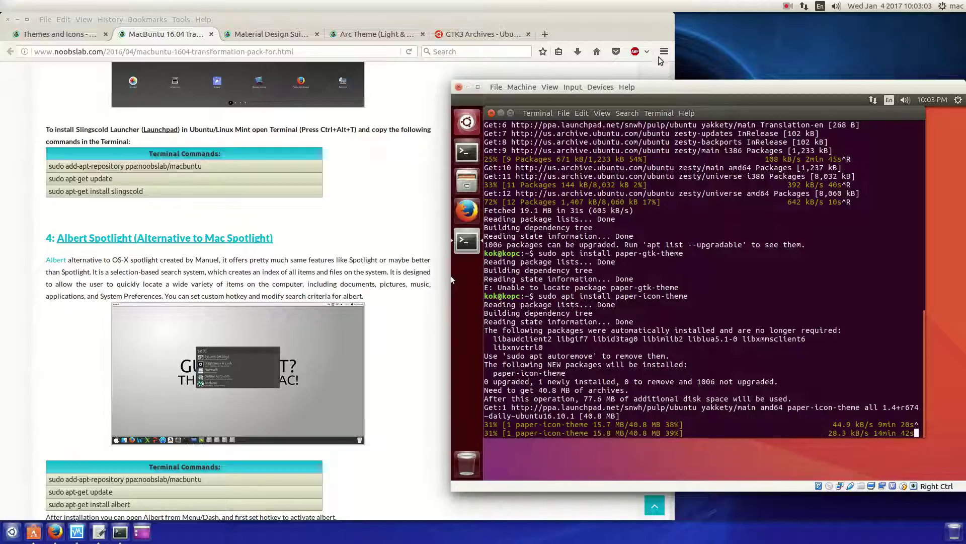
{"action": "left_click", "coordinate": [721, 44]}
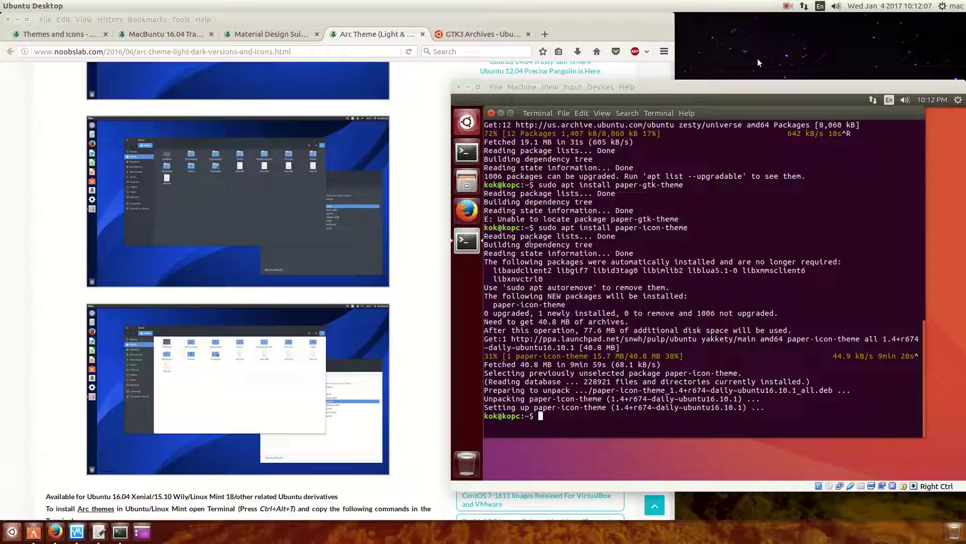
{"action": "left_click", "coordinate": [618, 280]}
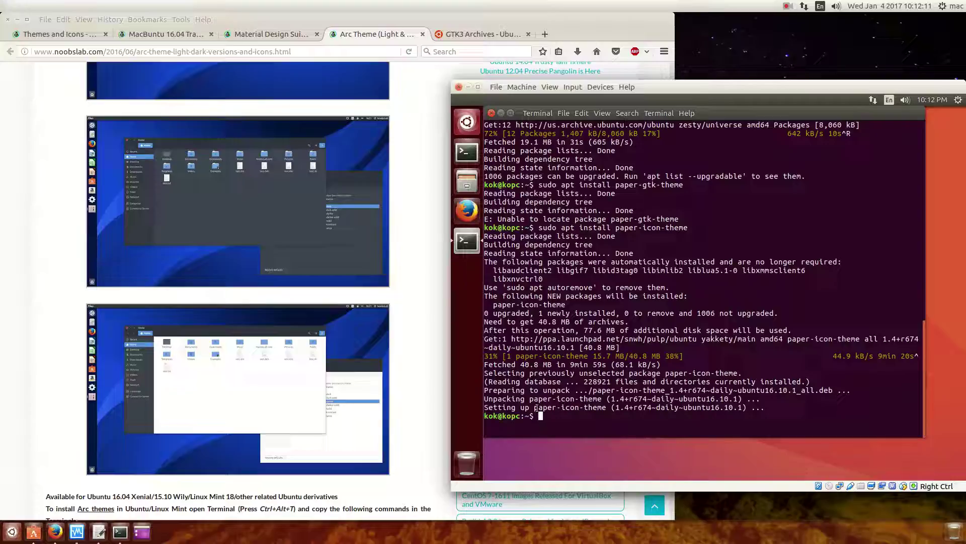
{"action": "left_click_drag", "start_coordinate": [534, 407], "coordinate": [601, 408]}
{"action": "left_click", "coordinate": [610, 423]}
{"action": "left_click", "coordinate": [467, 122]}
{"action": "type", "text": "set"}
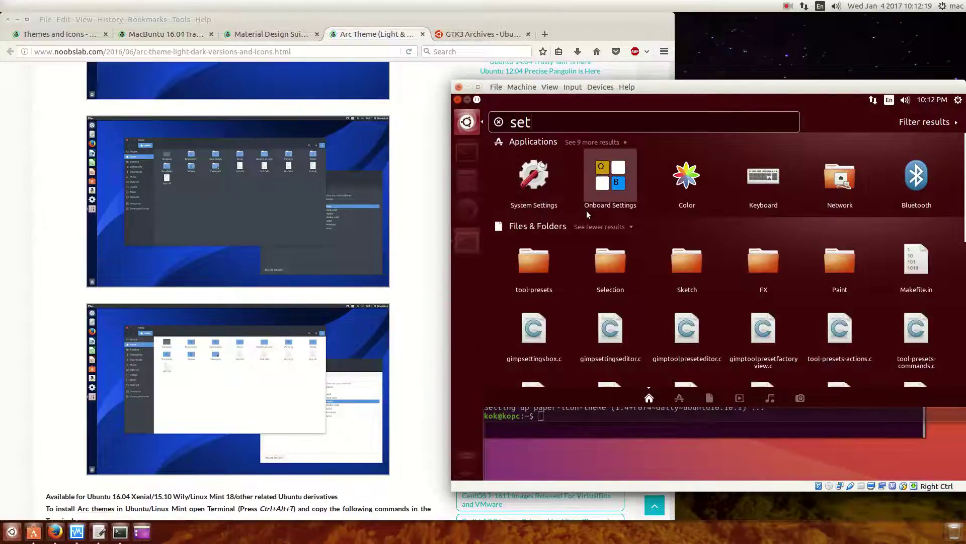
{"action": "left_click", "coordinate": [535, 181]}
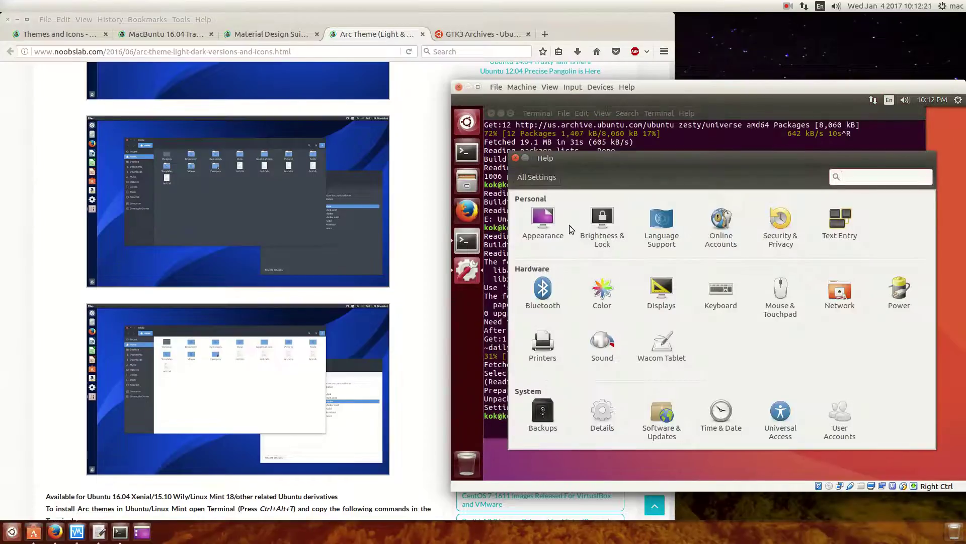
{"action": "left_click", "coordinate": [549, 230]}
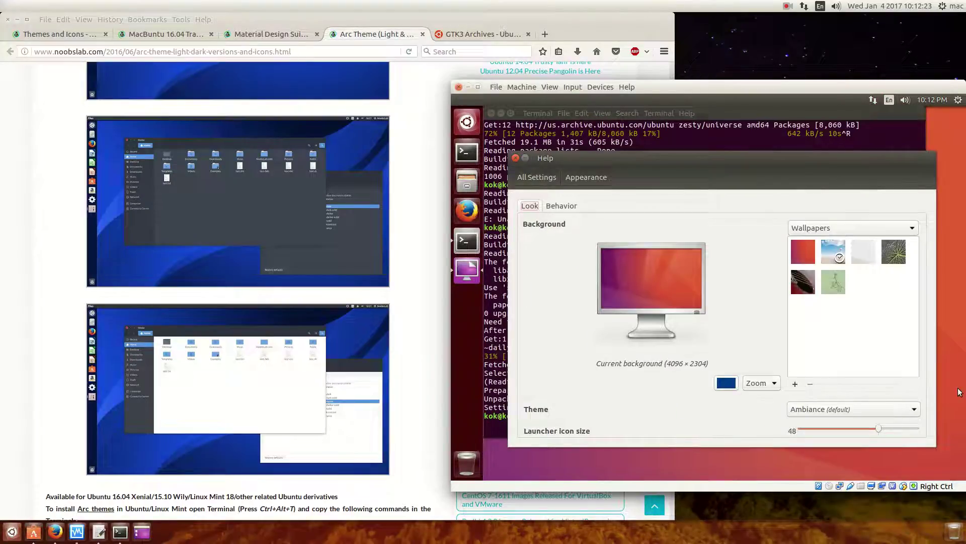
{"action": "left_click", "coordinate": [908, 409]}
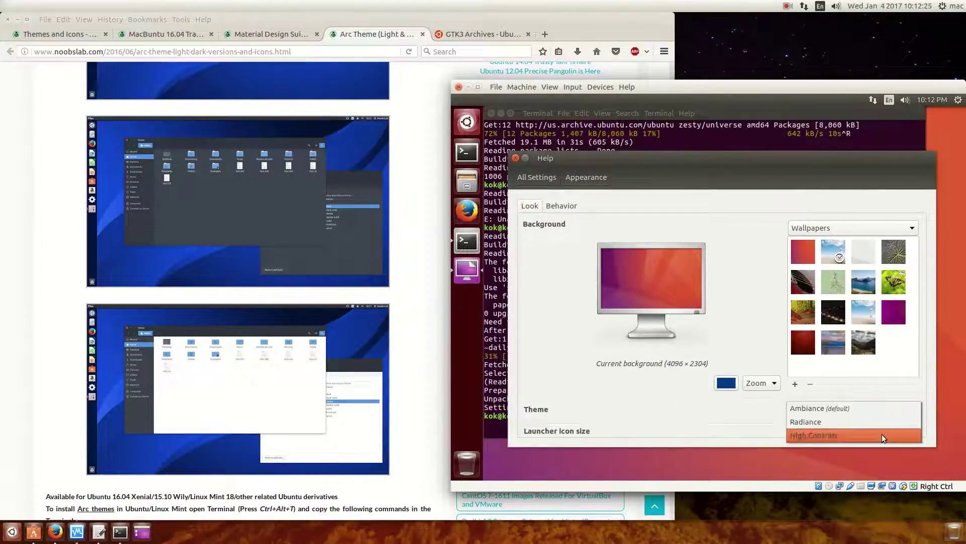
{"action": "left_click", "coordinate": [646, 421]}
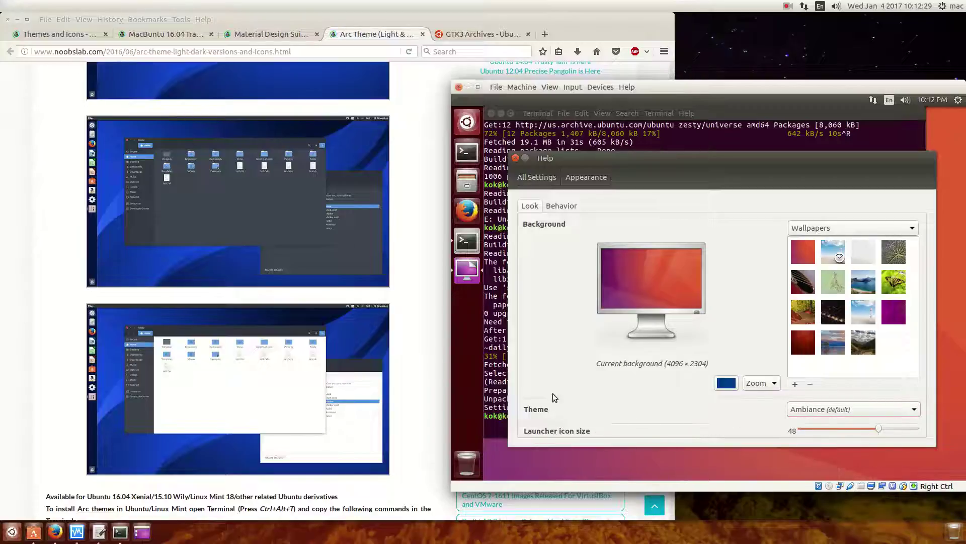
{"action": "left_click", "coordinate": [555, 206]}
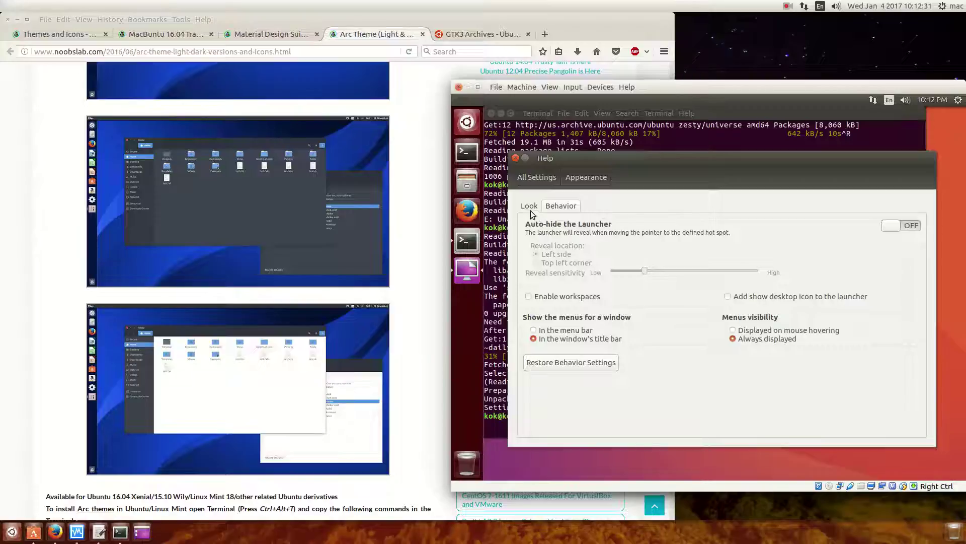
{"action": "left_click", "coordinate": [531, 206]}
{"action": "left_click", "coordinate": [518, 159]}
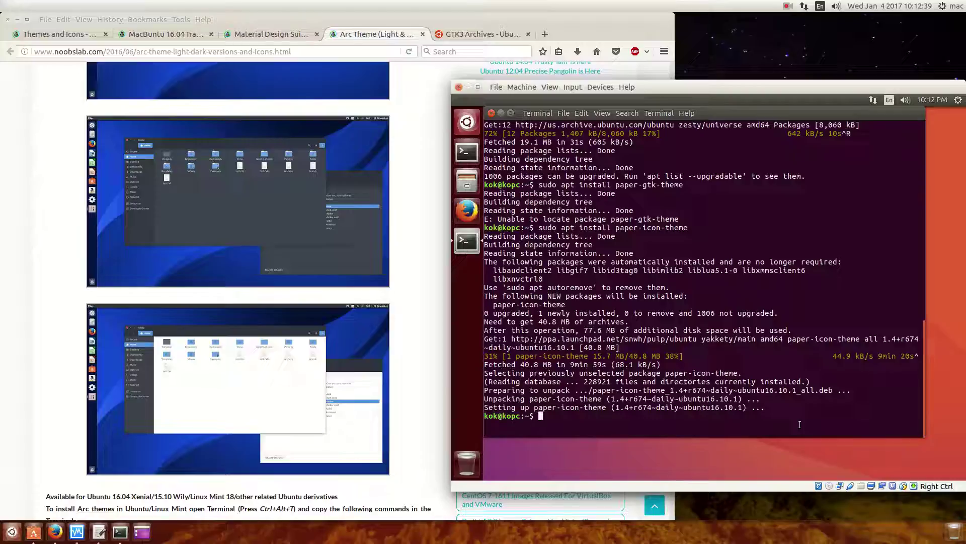
{"action": "type", "text": "sudo "}
{"action": "type", "text": "apt in"}
{"action": "type", "text": "stall u"}
{"action": "type", "text": "nity-tweak"}
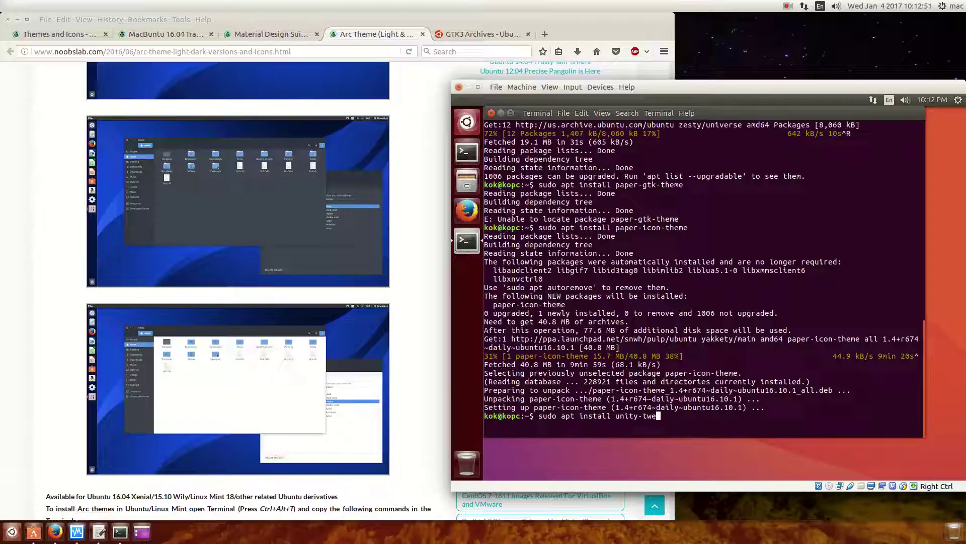
{"action": "type", "text": "-tool"}
Install unity-tweak-tool, minimize the terminal and search the Dash for 'unity'.
{"action": "key", "text": "Return"}
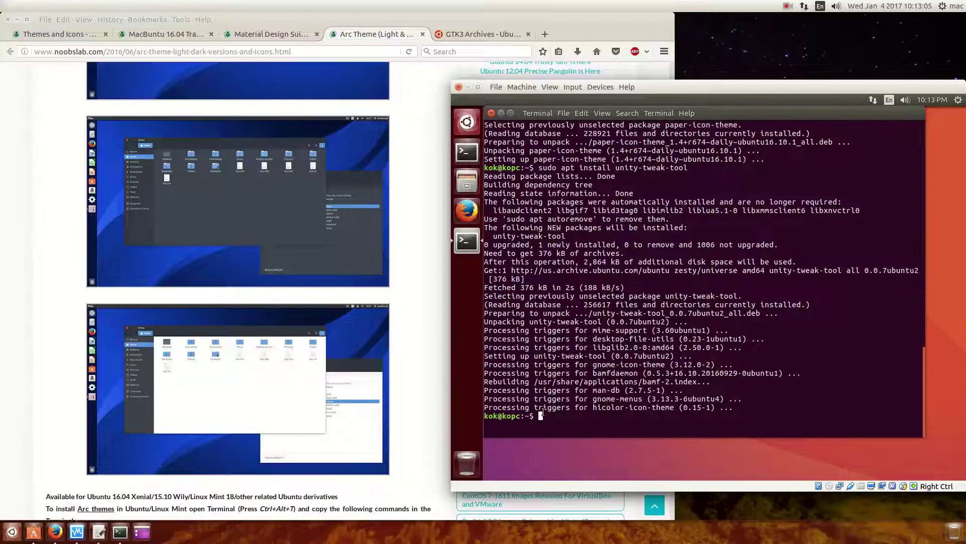
{"action": "left_click", "coordinate": [500, 113]}
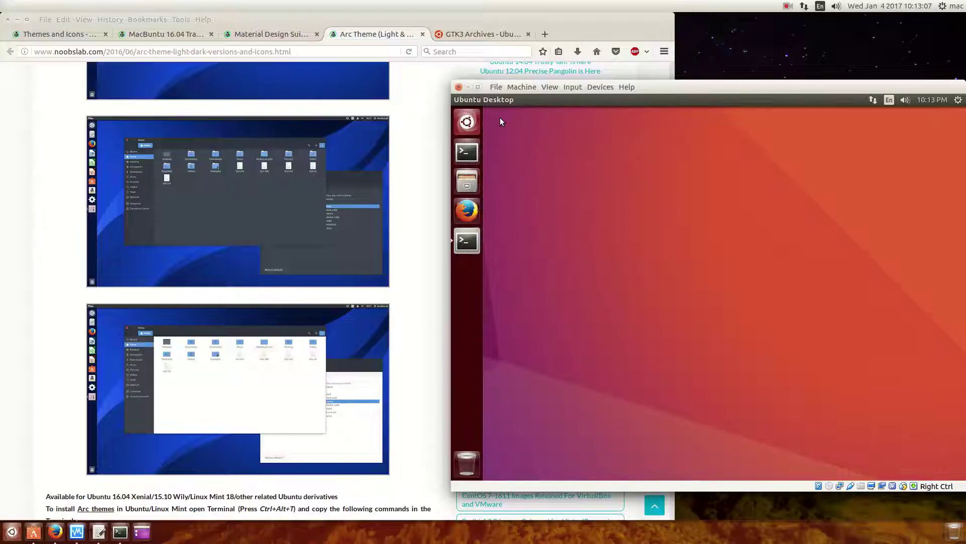
{"action": "left_click", "coordinate": [469, 127]}
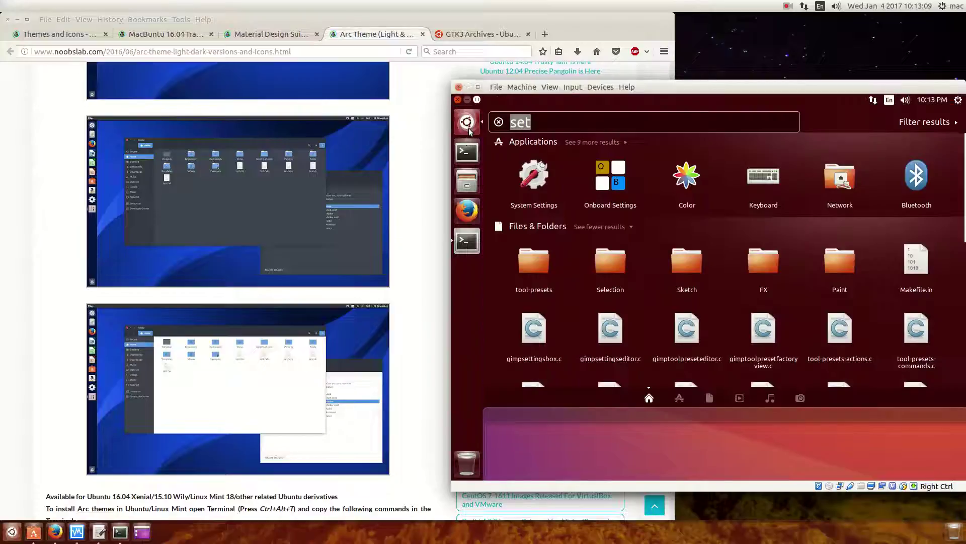
{"action": "type", "text": "Unit"}
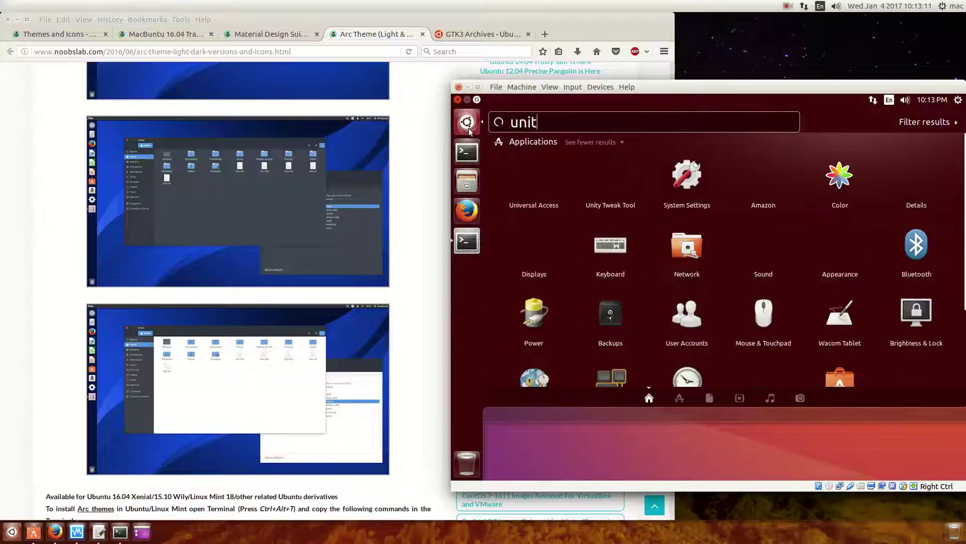
{"action": "type", "text": "y"}
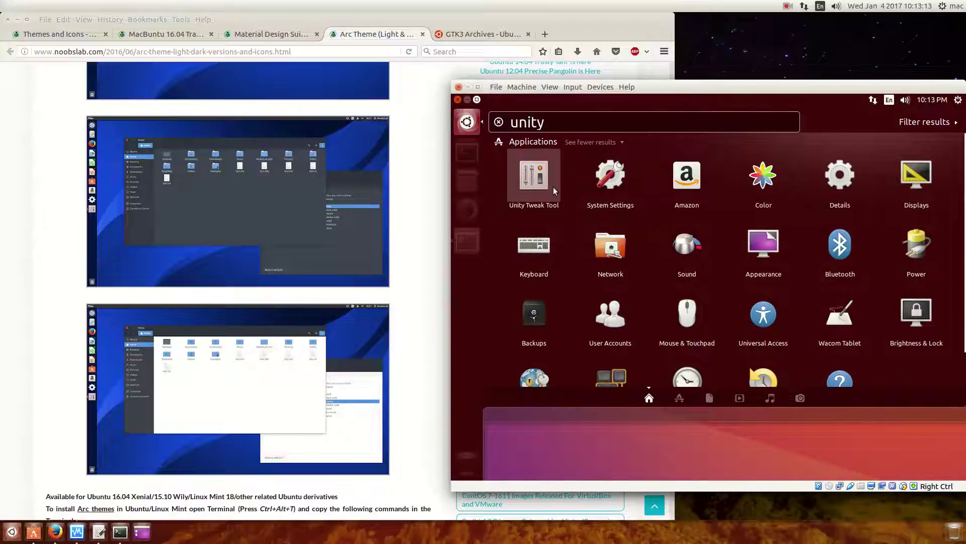
In Unity Tweak Tool set the launcher position to Bottom and its transparency level fully up.
{"action": "left_click", "coordinate": [552, 187]}
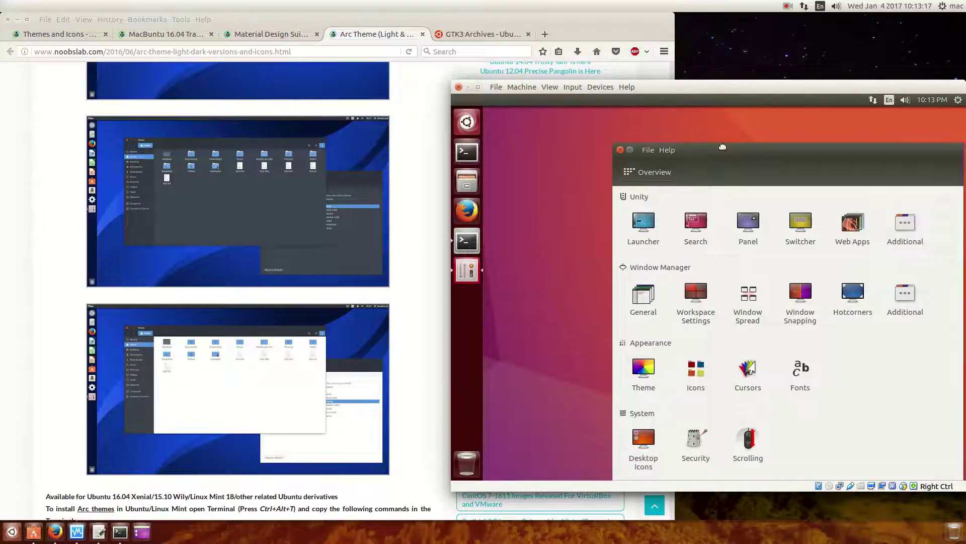
{"action": "left_click_drag", "start_coordinate": [738, 146], "coordinate": [602, 106]}
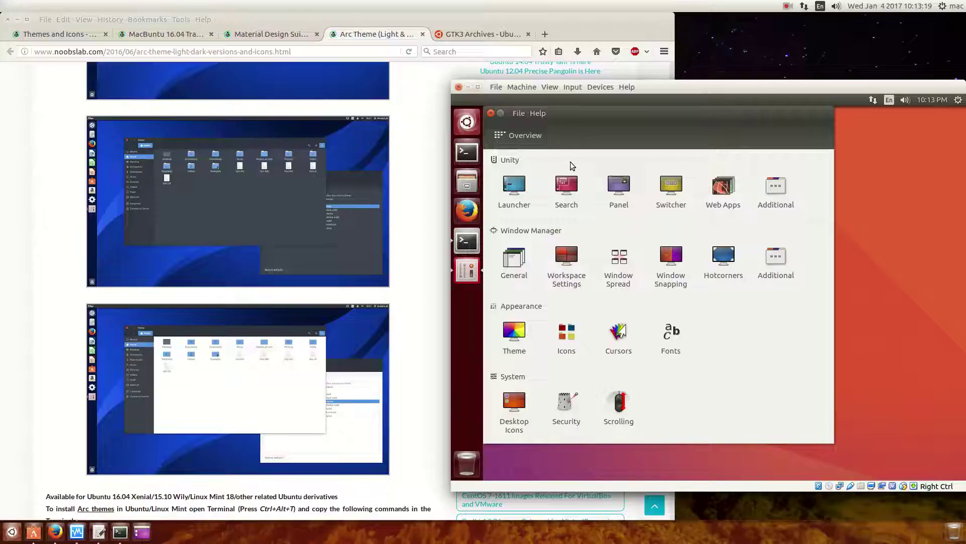
{"action": "left_click", "coordinate": [522, 184]}
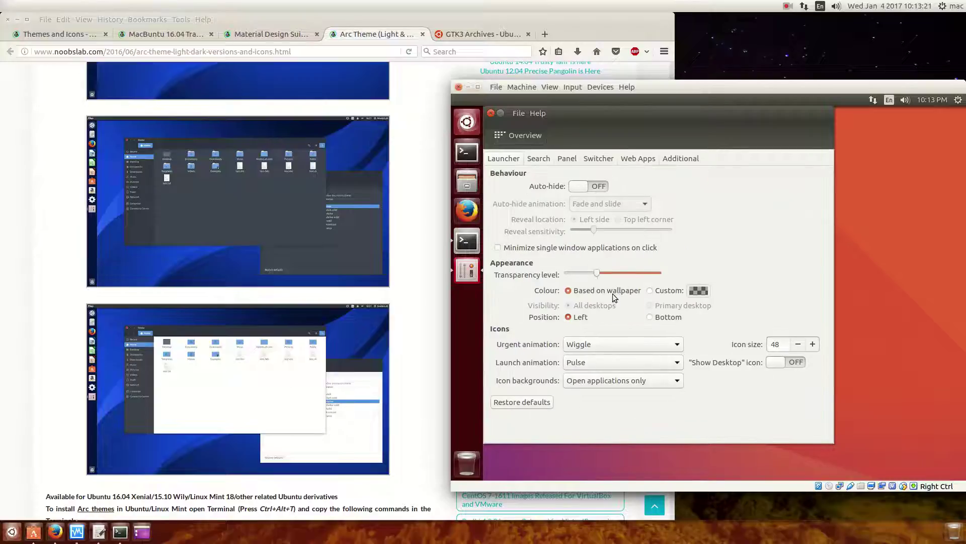
{"action": "left_click", "coordinate": [649, 315]}
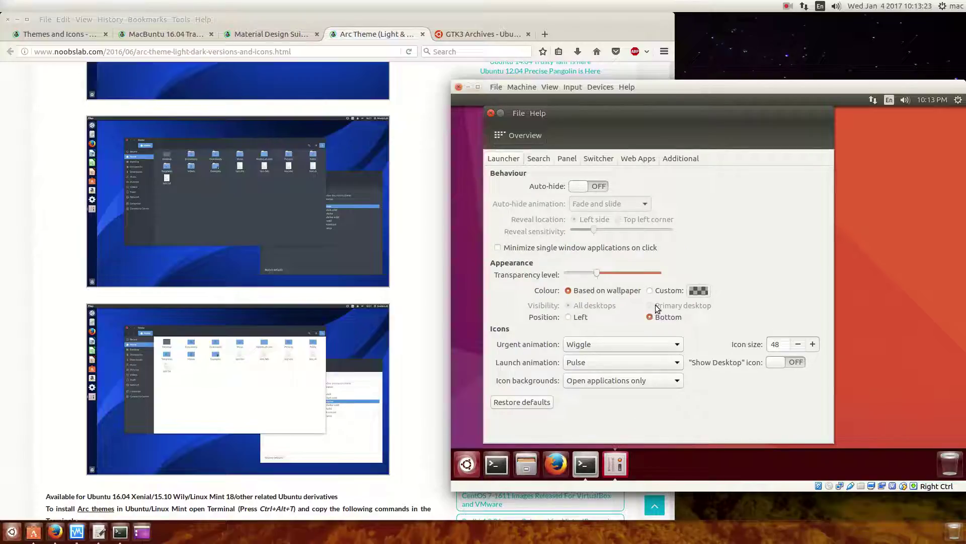
{"action": "left_click_drag", "start_coordinate": [597, 276], "coordinate": [672, 274]}
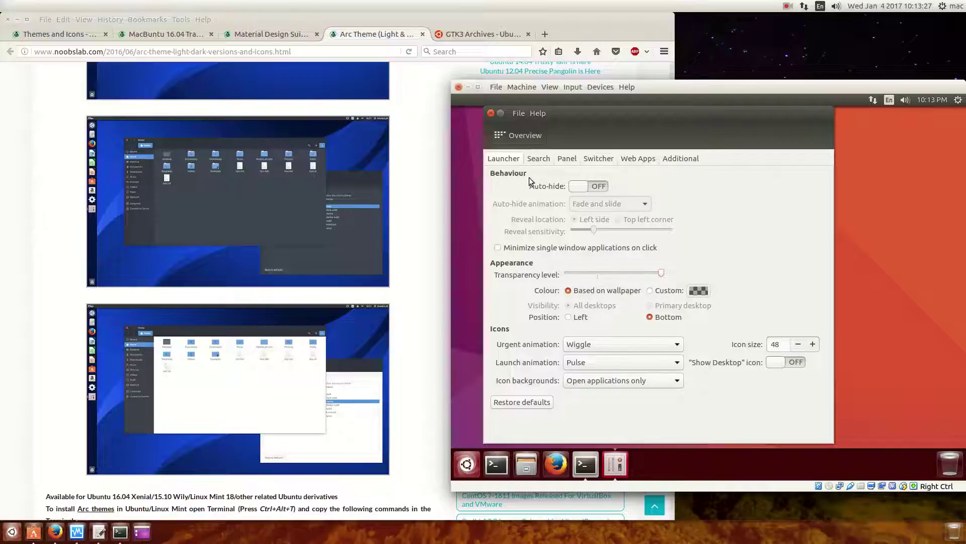
{"action": "left_click", "coordinate": [538, 159]}
From the overview's Icons section apply the Paper-mono-dark icon theme.
{"action": "left_click", "coordinate": [522, 137]}
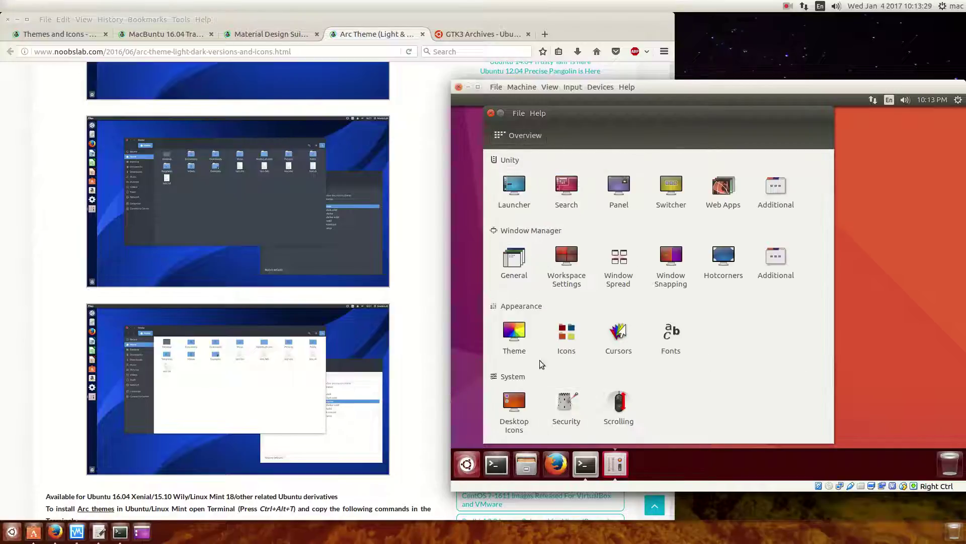
{"action": "left_click", "coordinate": [556, 335]}
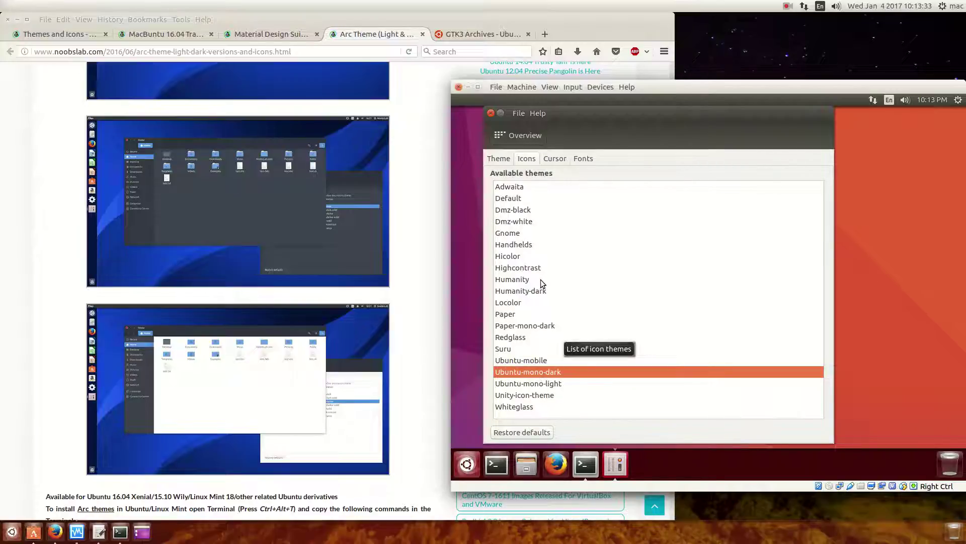
{"action": "left_click", "coordinate": [525, 327]}
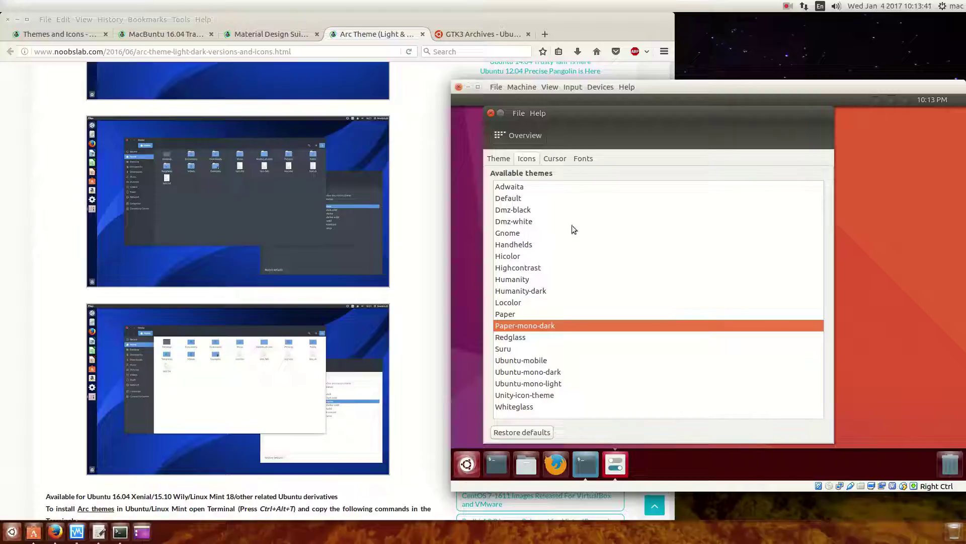
Apply the Radiance desktop theme and glance at the keyboard indicator menu.
{"action": "left_click", "coordinate": [500, 159]}
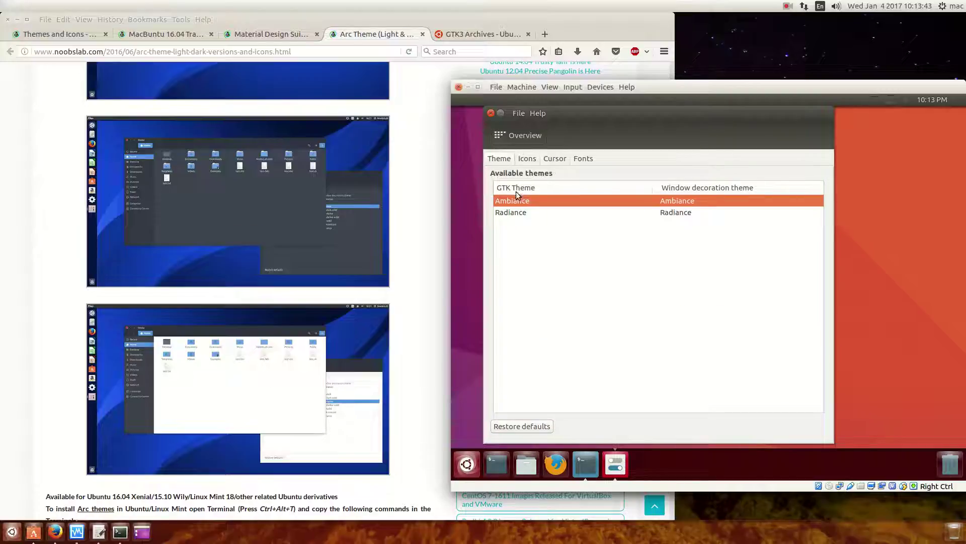
{"action": "left_click", "coordinate": [513, 212]}
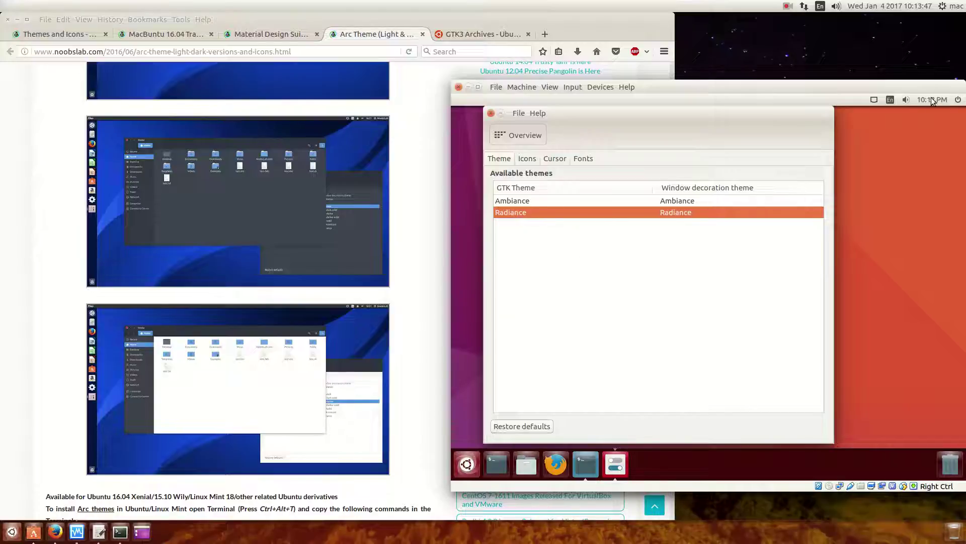
{"action": "left_click", "coordinate": [876, 101]}
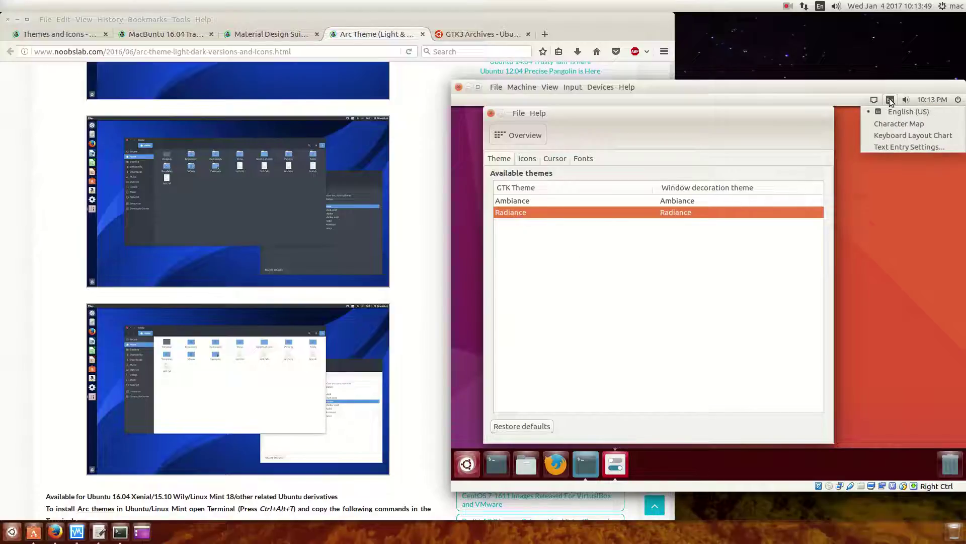
{"action": "left_click", "coordinate": [931, 99]}
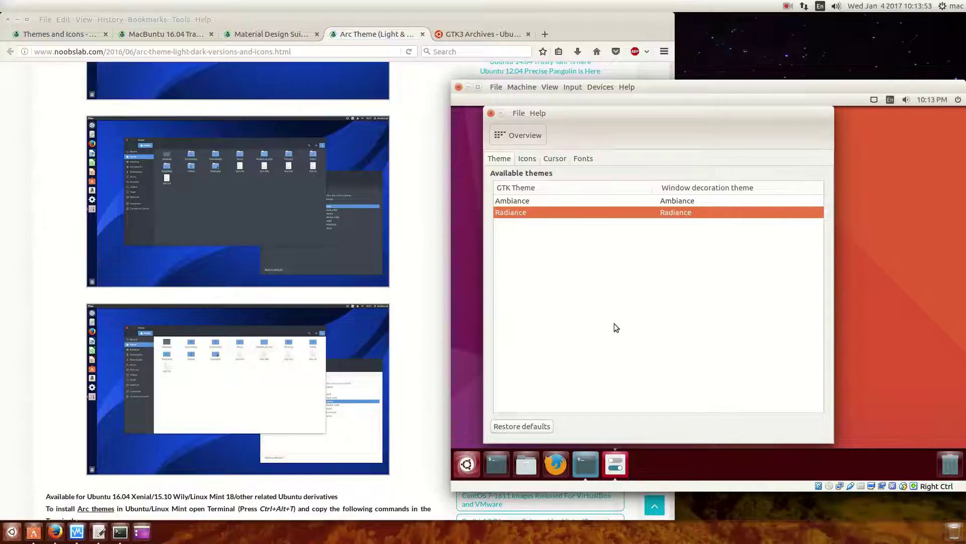
Compare Ambiance against Radiance, keep Radiance, and close Unity Tweak Tool.
{"action": "left_click", "coordinate": [516, 202]}
{"action": "left_click", "coordinate": [512, 202]}
{"action": "left_click", "coordinate": [491, 112]}
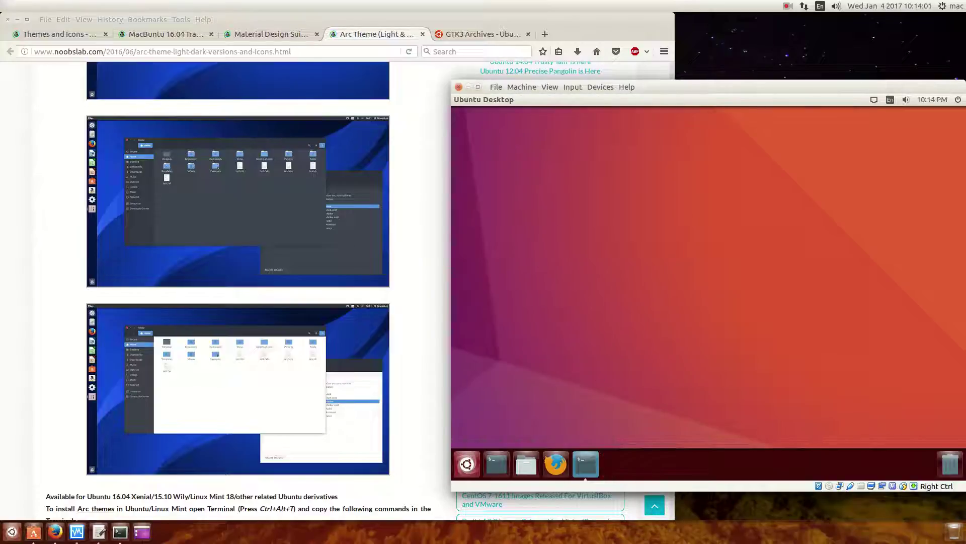
{"action": "left_click", "coordinate": [496, 464]}
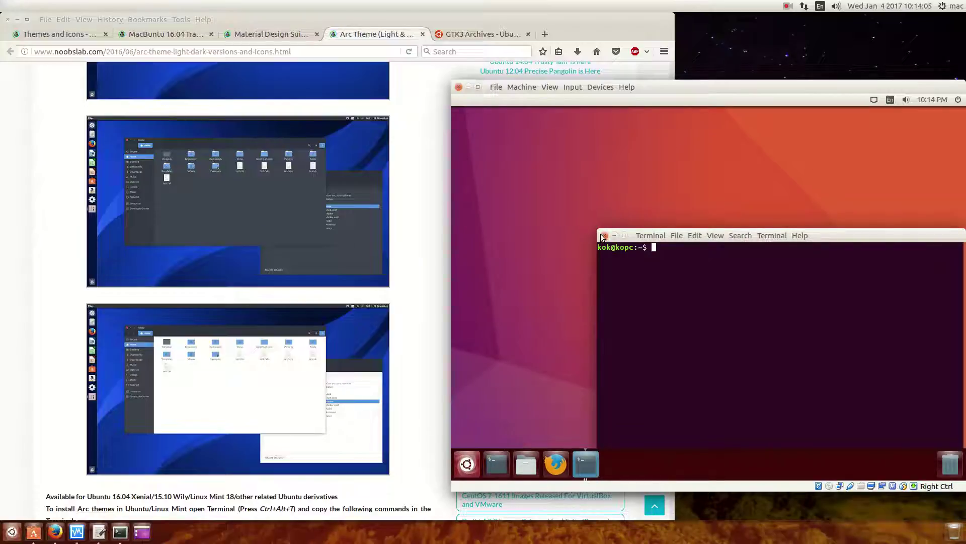
{"action": "left_click", "coordinate": [604, 235]}
{"action": "left_click", "coordinate": [476, 466]}
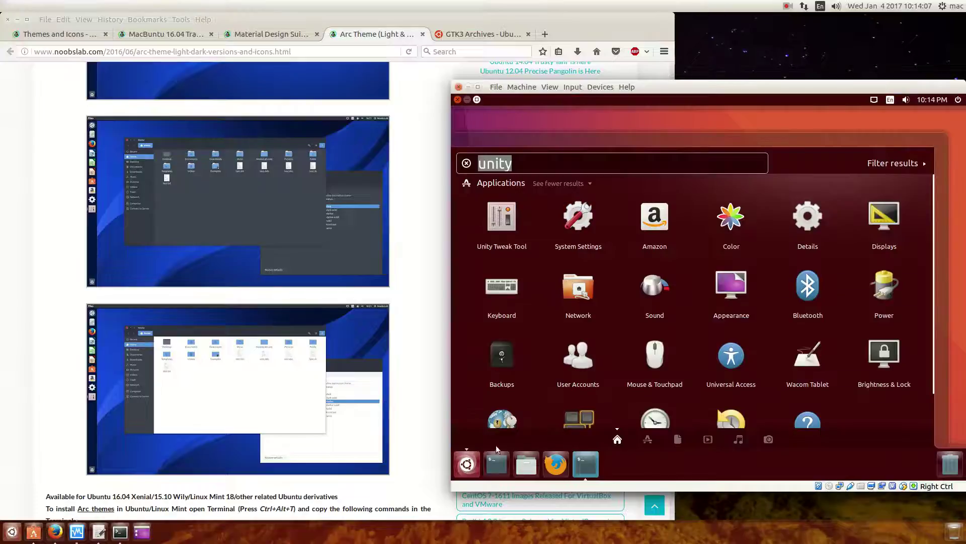
{"action": "left_click", "coordinate": [648, 439]}
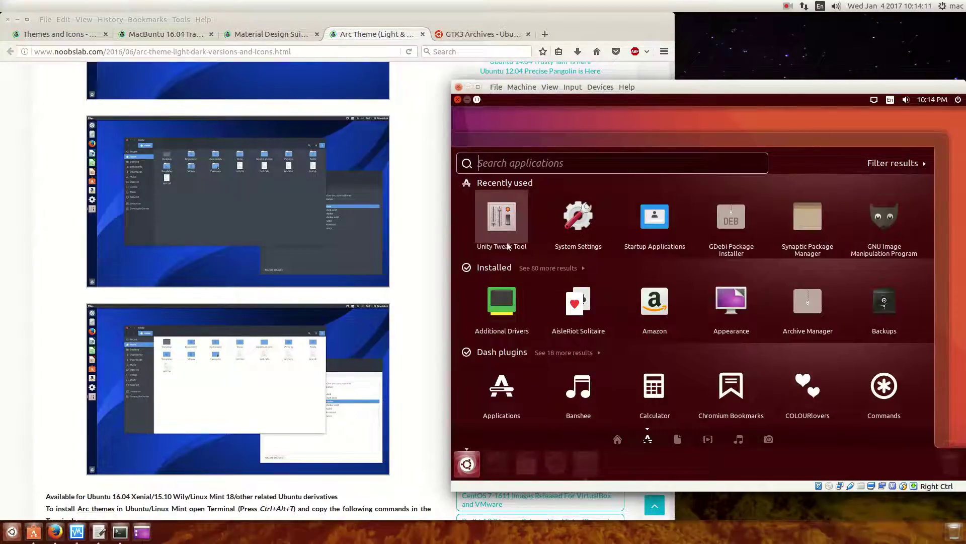
{"action": "left_click", "coordinate": [544, 268]}
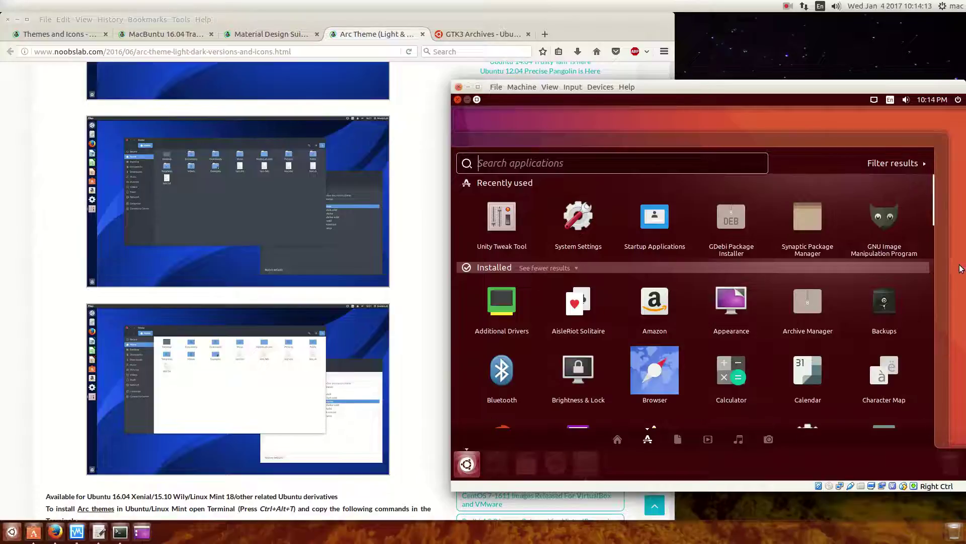
{"action": "mouse_move", "coordinate": [931, 211]}
{"action": "left_mouse_down"}
{"action": "mouse_move", "coordinate": [965, 360]}
{"action": "mouse_move", "coordinate": [965, 423]}
{"action": "mouse_move", "coordinate": [947, 146]}
{"action": "left_mouse_up"}
{"action": "left_click", "coordinate": [690, 133]}
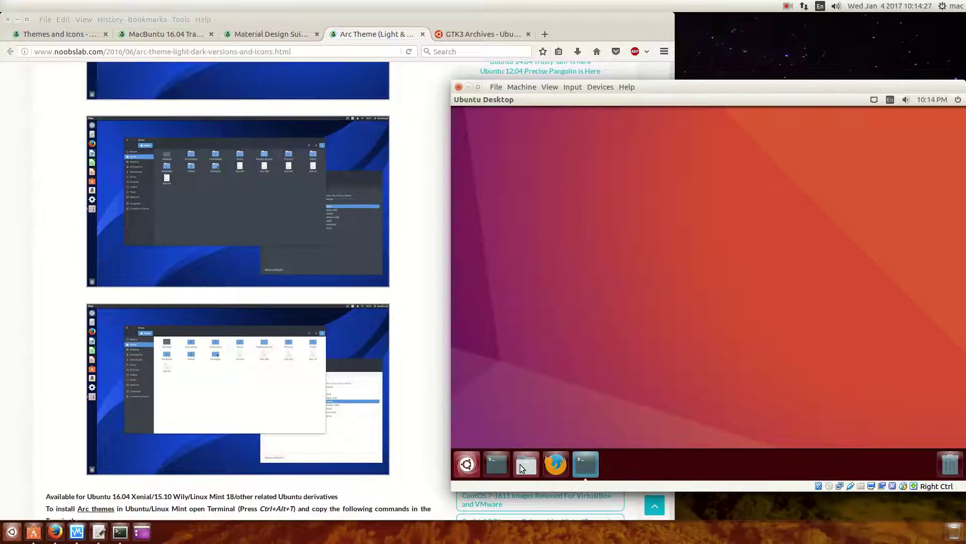
Show the Home folder in Files with Paper icons, then enlarge the blog's Arc theme screenshot.
{"action": "left_click", "coordinate": [527, 465]}
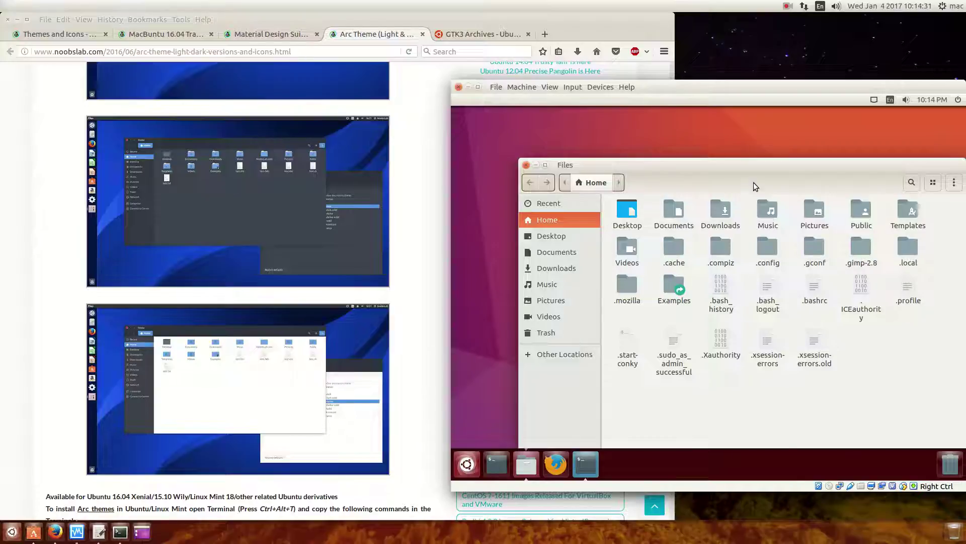
{"action": "left_click_drag", "start_coordinate": [747, 165], "coordinate": [727, 146]}
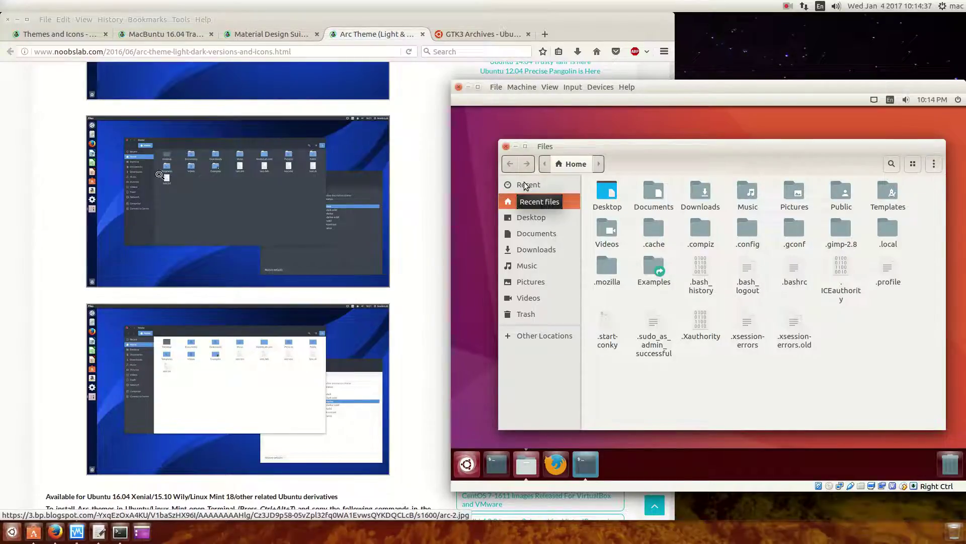
{"action": "left_click", "coordinate": [199, 195]}
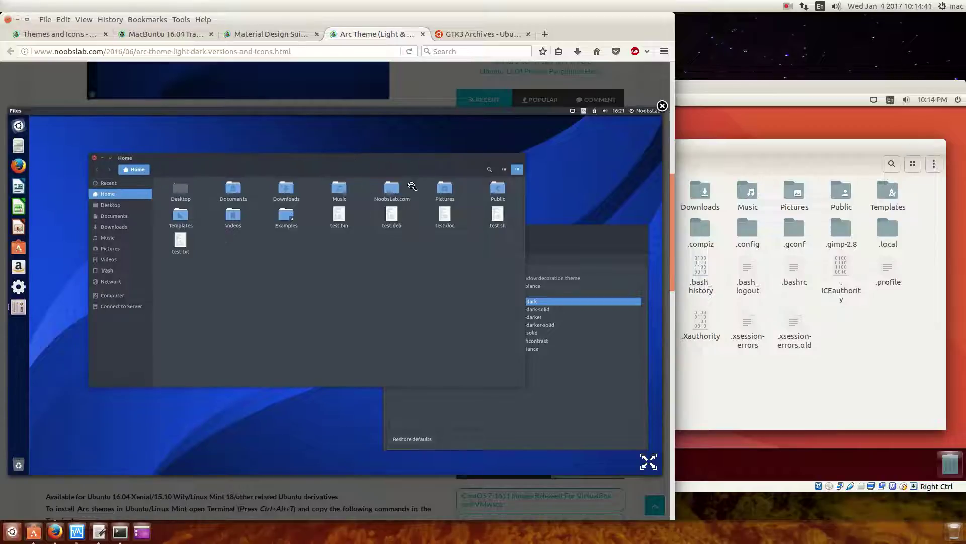
Dismiss the screenshot, return to the Material Design Suite article, and raise the VM window.
{"action": "left_click", "coordinate": [661, 106]}
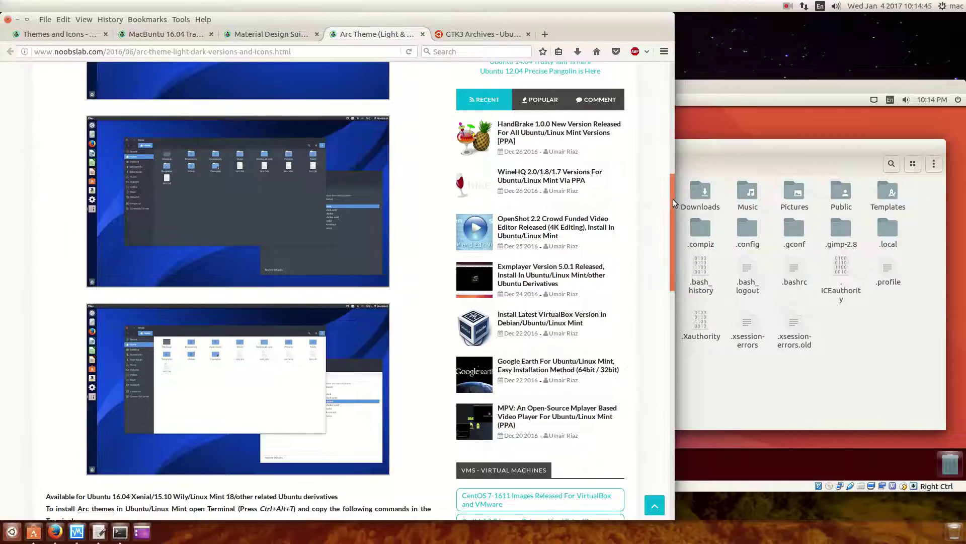
{"action": "mouse_move", "coordinate": [672, 199]}
{"action": "left_mouse_down"}
{"action": "mouse_move", "coordinate": [675, 283]}
{"action": "mouse_move", "coordinate": [664, 116]}
{"action": "left_mouse_up"}
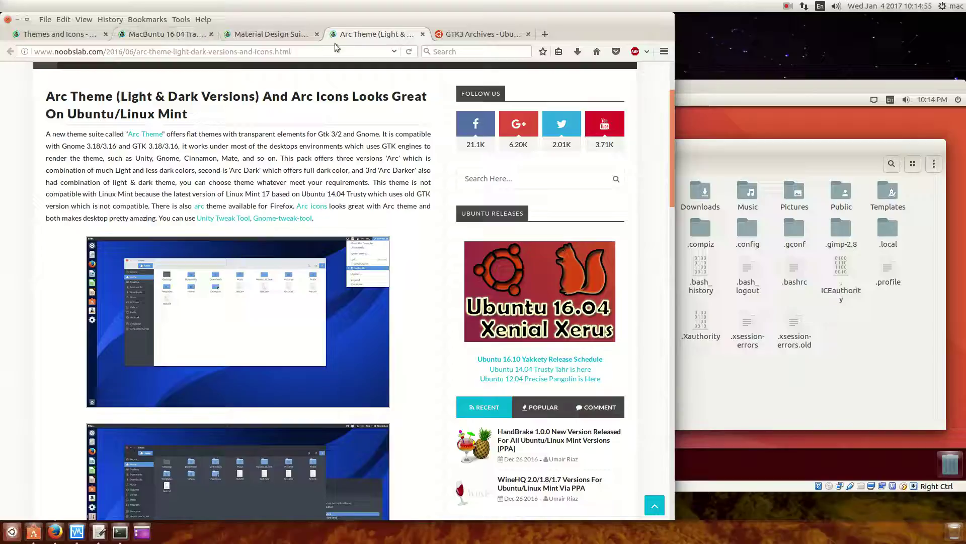
{"action": "left_click", "coordinate": [247, 38]}
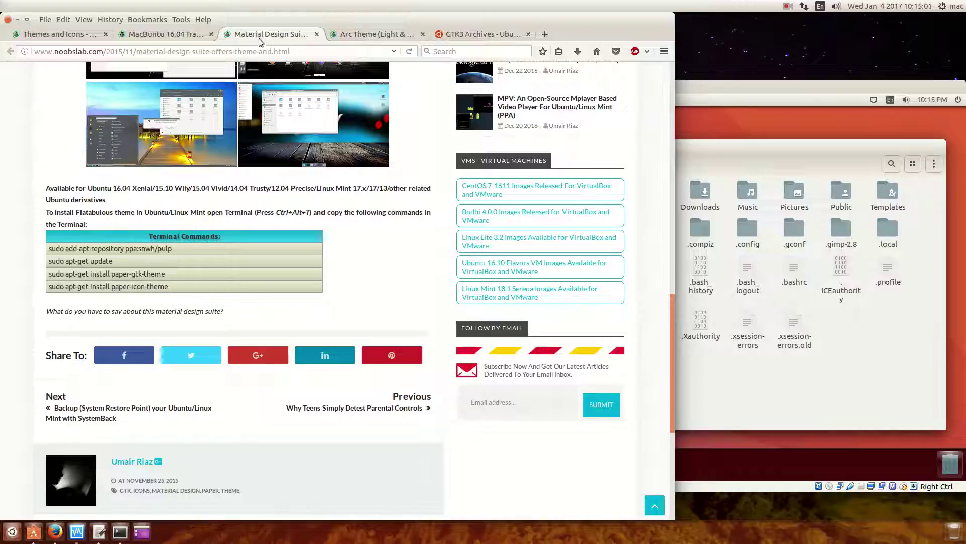
{"action": "left_click", "coordinate": [683, 367]}
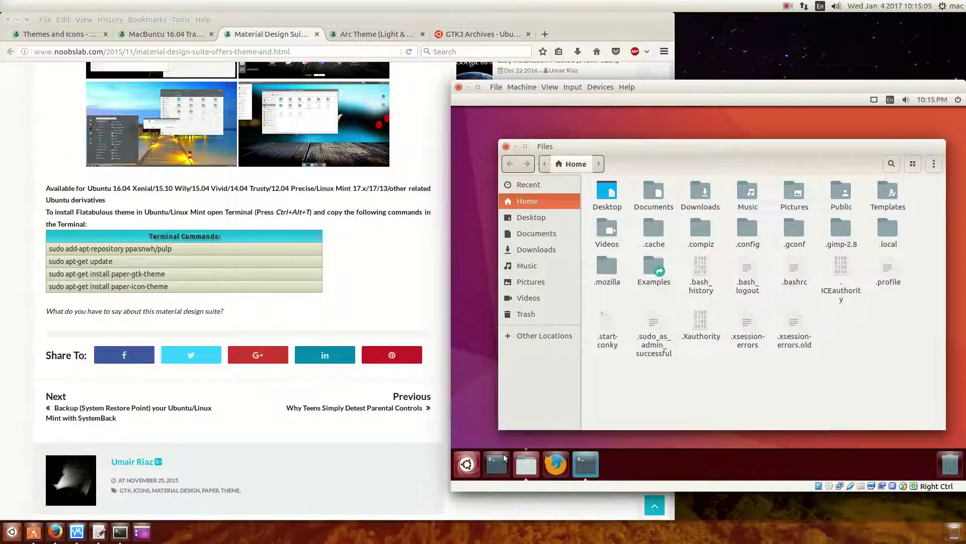
Run sudo apt install paper-gtk-theme, which fails with 'Unable to locate package'.
{"action": "left_click", "coordinate": [582, 464]}
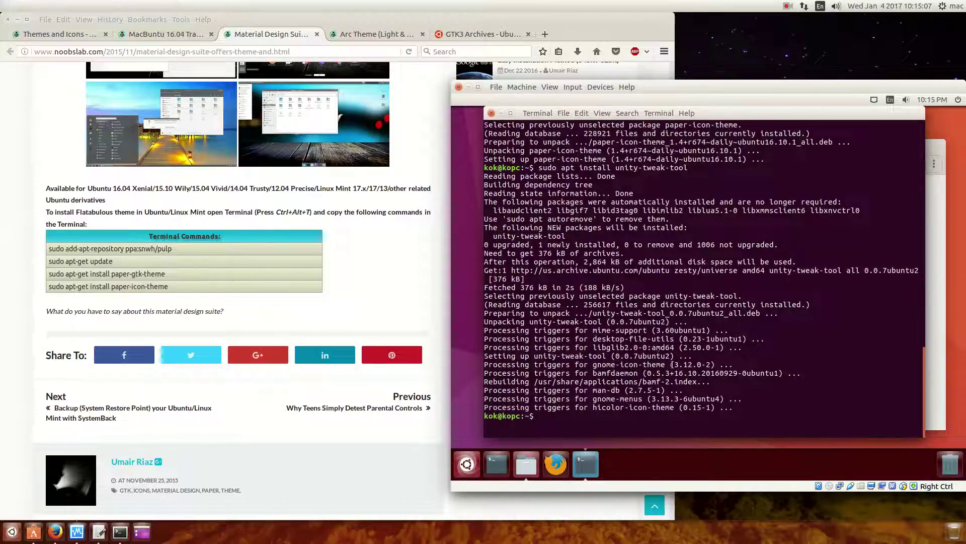
{"action": "key", "text": "Up"}
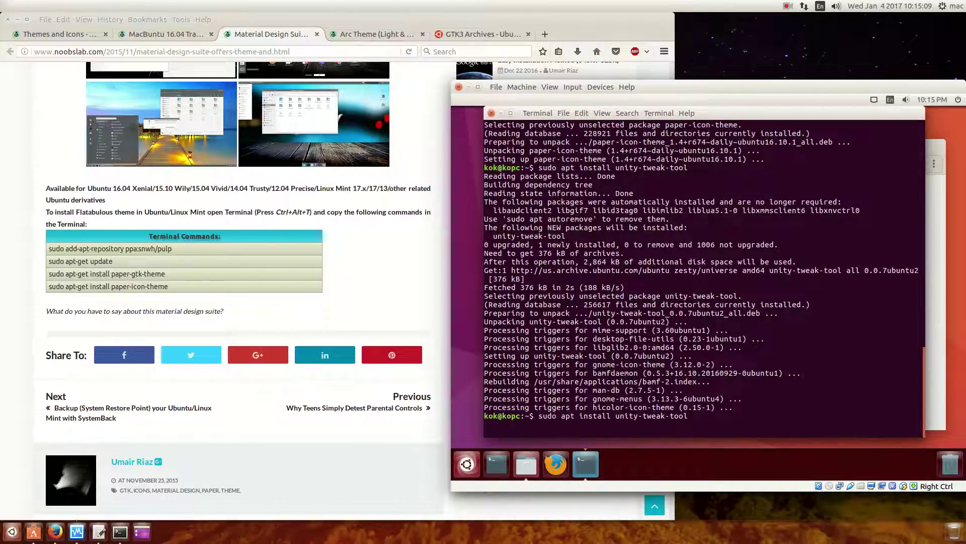
{"action": "key", "text": "Up"}
{"action": "key", "text": "BackSpace"}
{"action": "key", "text": "BackSpace"}
{"action": "key", "text": "BackSpace"}
{"action": "key", "text": "BackSpace"}
{"action": "key", "text": "BackSpace"}
{"action": "key", "text": "BackSpace"}
{"action": "key", "text": "BackSpace"}
{"action": "key", "text": "BackSpace"}
{"action": "type", "text": "gtk-"}
{"action": "type", "text": "theme"}
{"action": "key", "text": "Return"}
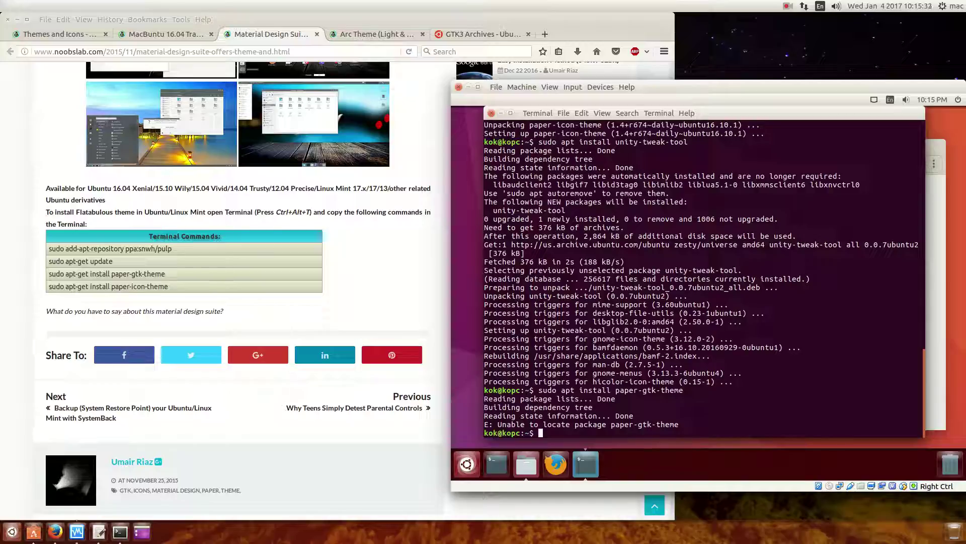
Recall the failed command and erase it back to 'sudo apt i' for reworking.
{"action": "key", "text": "Up"}
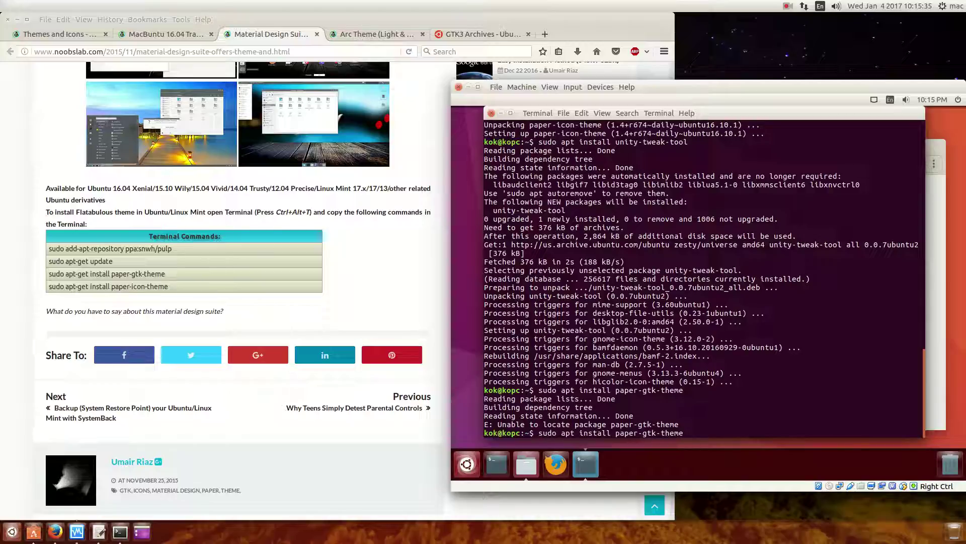
{"action": "key", "text": "BackSpace"}
{"action": "key", "text": "BackSpace"}
{"action": "key", "text": "BackSpace"}
{"action": "key", "text": "BackSpace"}
{"action": "key", "text": "BackSpace"}
{"action": "key", "text": "BackSpace"}
{"action": "key", "text": "BackSpace"}
{"action": "key", "text": "BackSpace"}
{"action": "key", "text": "BackSpace"}
{"action": "key", "text": "BackSpace"}
{"action": "type", "text": "upgrade"}
Run sudo apt upgrade, confirm with y so the 998 upgrades download, then focus the host desktop.
{"action": "key", "text": "Return"}
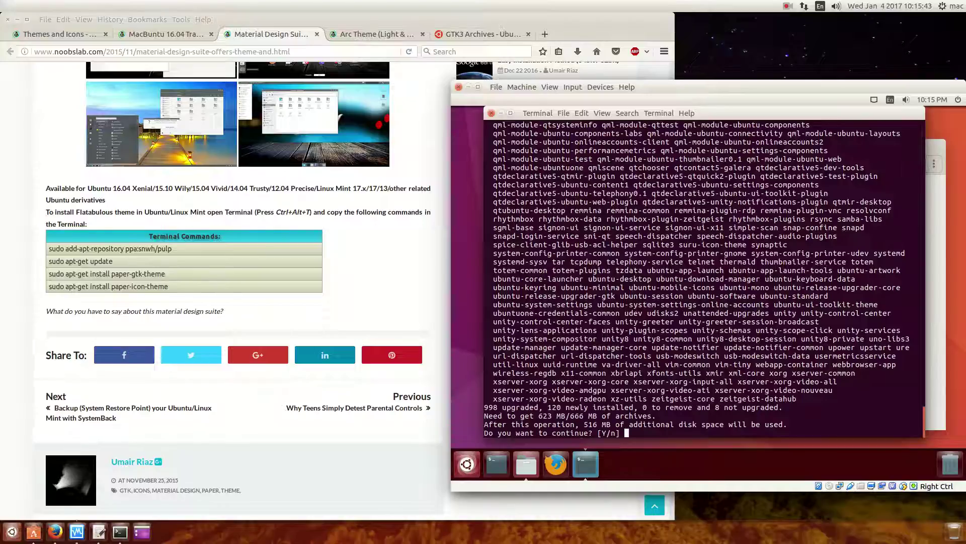
{"action": "type", "text": "y"}
{"action": "key", "text": "Return"}
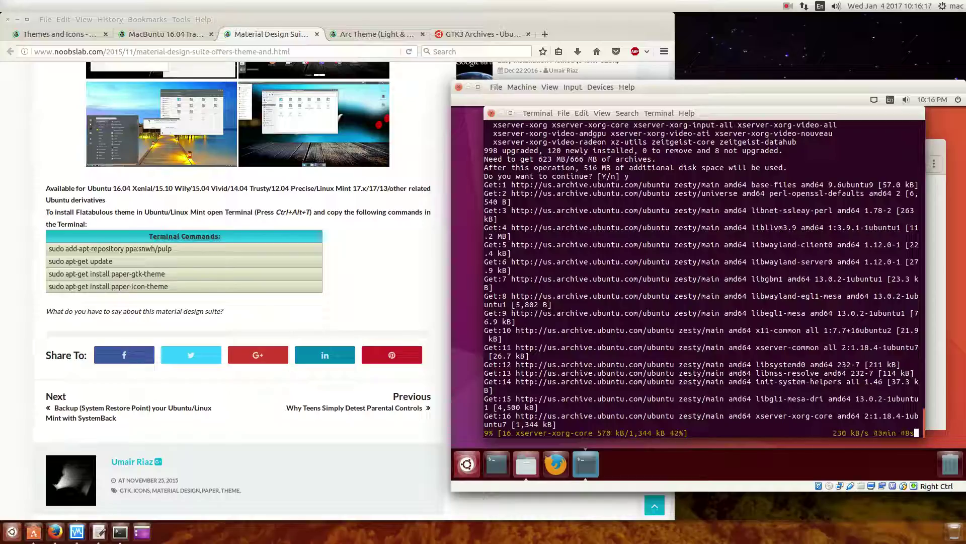
{"action": "left_click", "coordinate": [863, 49]}
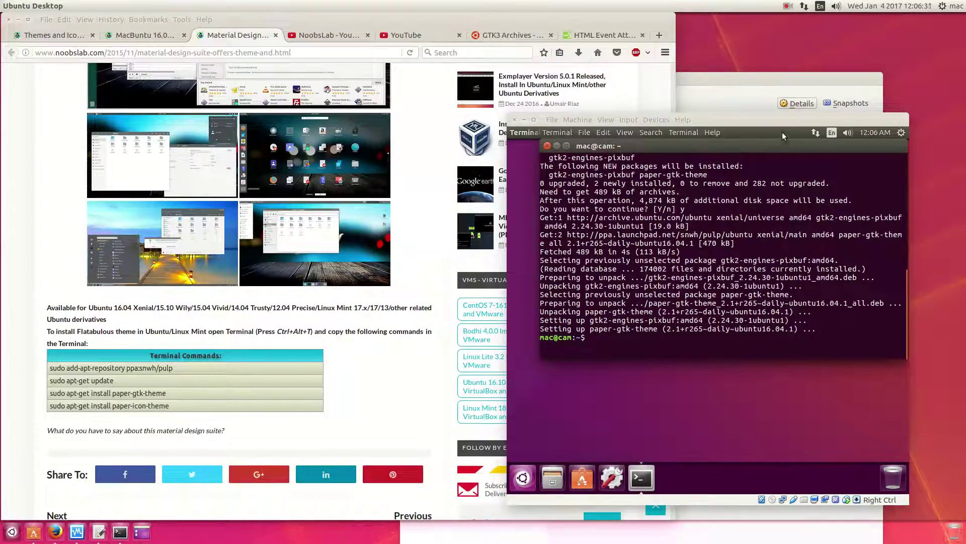
Reposition the VM and terminal windows and check the guest's system Details overview.
{"action": "left_click_drag", "start_coordinate": [781, 121], "coordinate": [760, 129]}
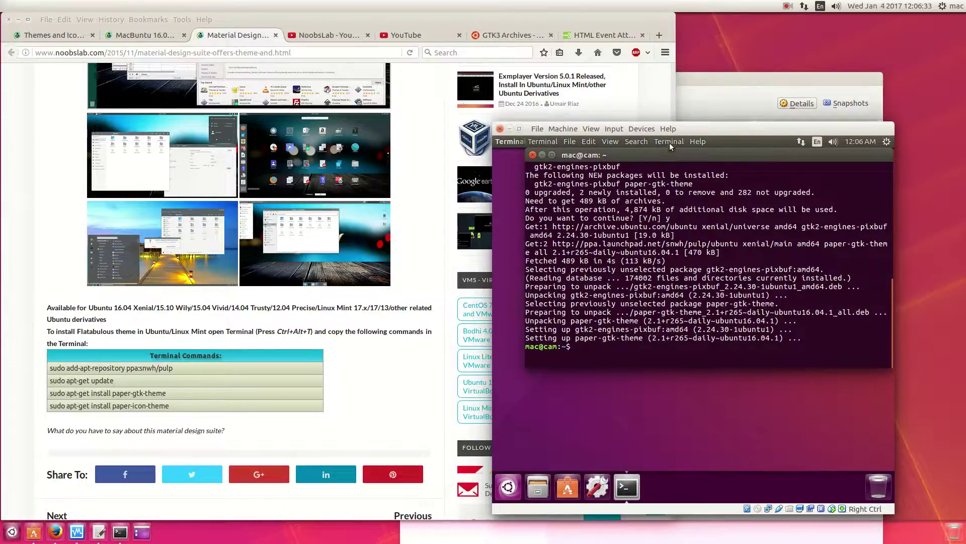
{"action": "left_click_drag", "start_coordinate": [649, 156], "coordinate": [650, 172]}
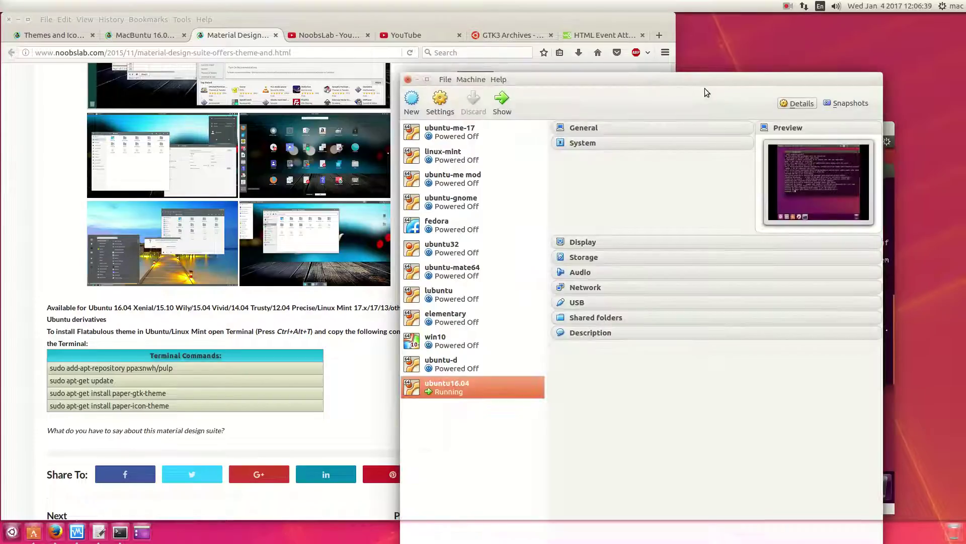
{"action": "left_click", "coordinate": [492, 138]}
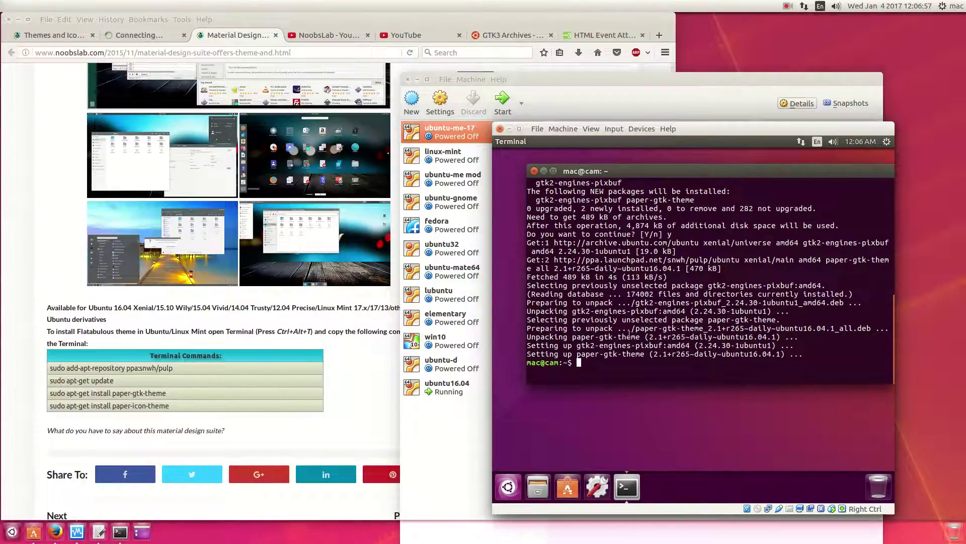
{"action": "left_click", "coordinate": [887, 141]}
{"action": "left_click", "coordinate": [846, 151]}
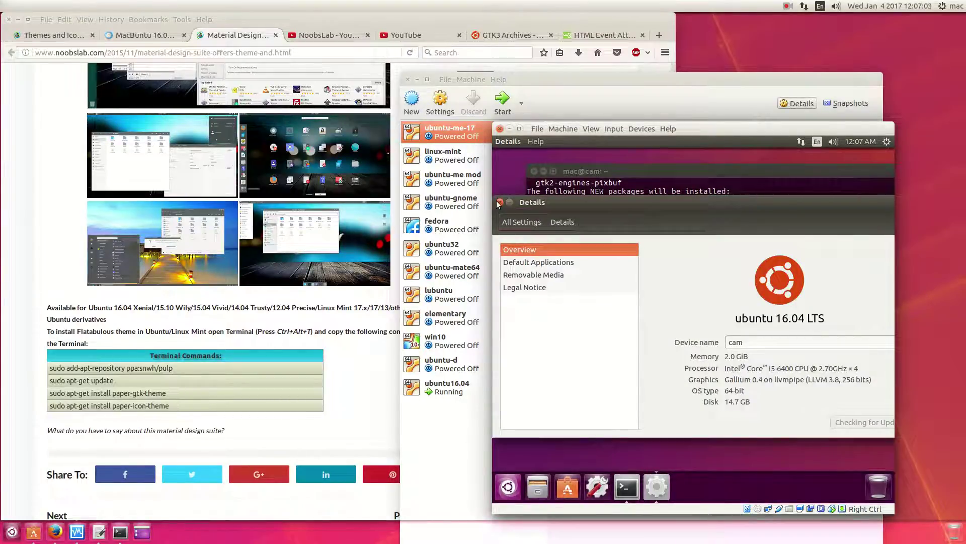
{"action": "left_click", "coordinate": [499, 202]}
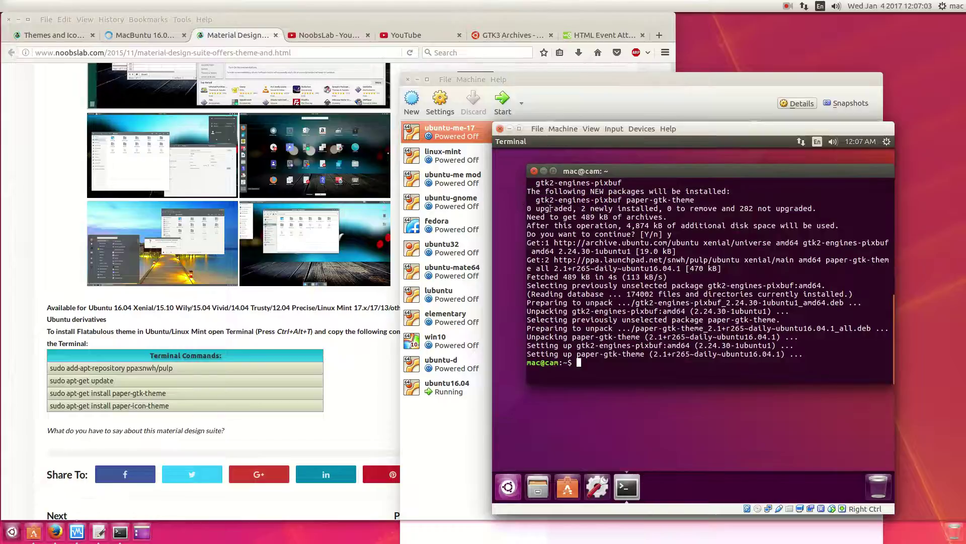
Run sudo apt install paper-icon-theme in the guest terminal.
{"action": "left_click_drag", "start_coordinate": [579, 355], "coordinate": [650, 355]}
{"action": "left_click", "coordinate": [630, 367]}
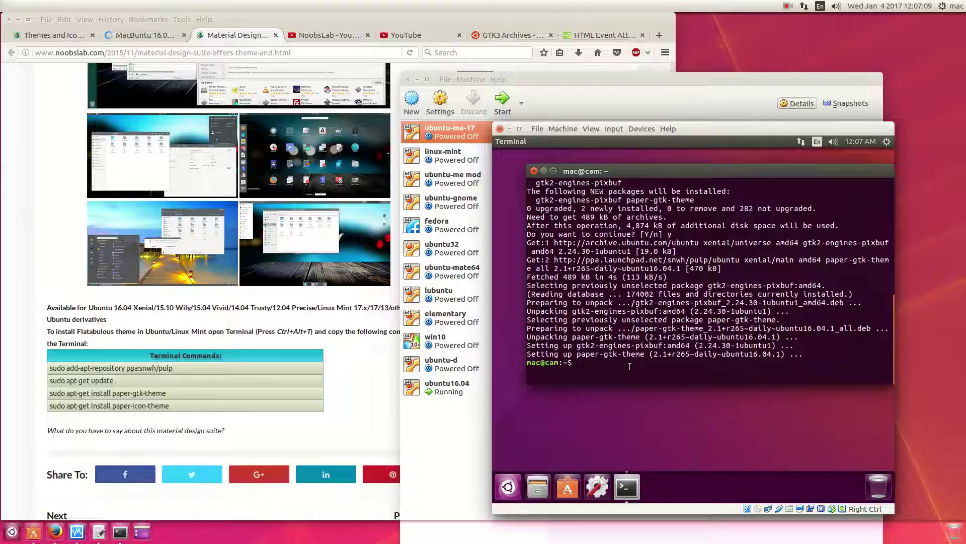
{"action": "type", "text": "install"}
{"action": "key", "text": "BackSpace"}
{"action": "key", "text": "BackSpace"}
{"action": "key", "text": "BackSpace"}
{"action": "key", "text": "BackSpace"}
{"action": "key", "text": "BackSpace"}
{"action": "key", "text": "BackSpace"}
{"action": "type", "text": "sudo apt install "}
{"action": "type", "text": "per-i"}
{"action": "type", "text": "con-"}
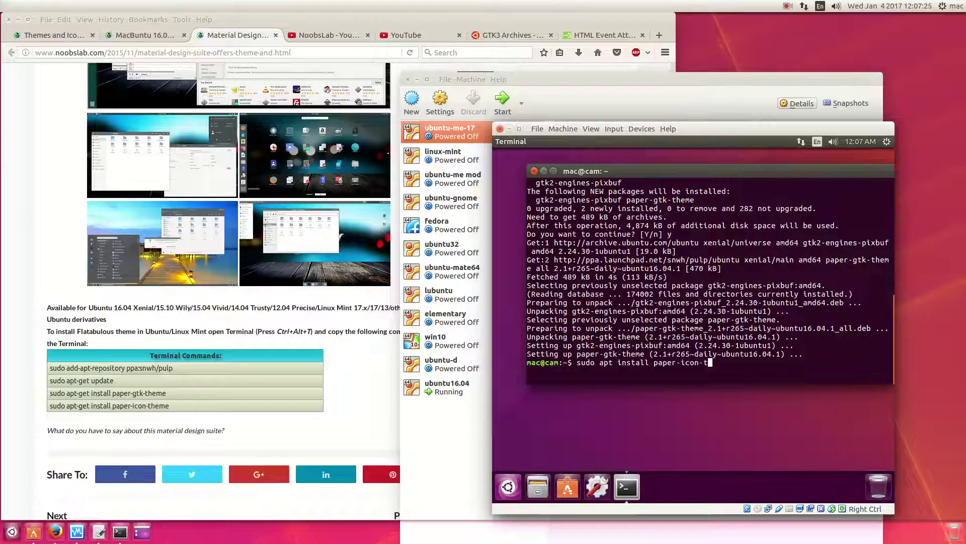
{"action": "type", "text": "thee"}
{"action": "type", "text": "me"}
{"action": "key", "text": "Return"}
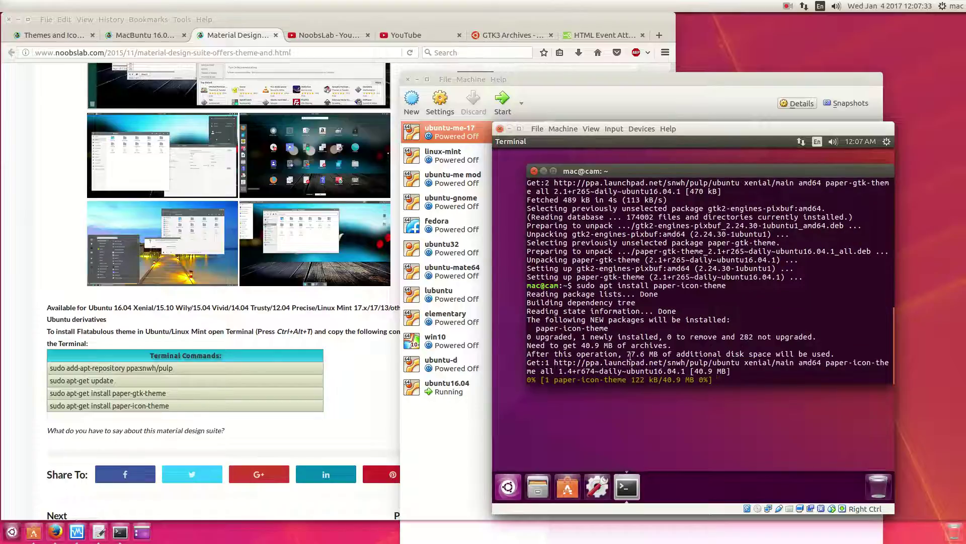
Note the 40.9 MB download and 77.6 MB disk figures while the icon theme sets up.
{"action": "double_click", "coordinate": [636, 354]}
{"action": "left_click_drag", "start_coordinate": [580, 345], "coordinate": [611, 346]}
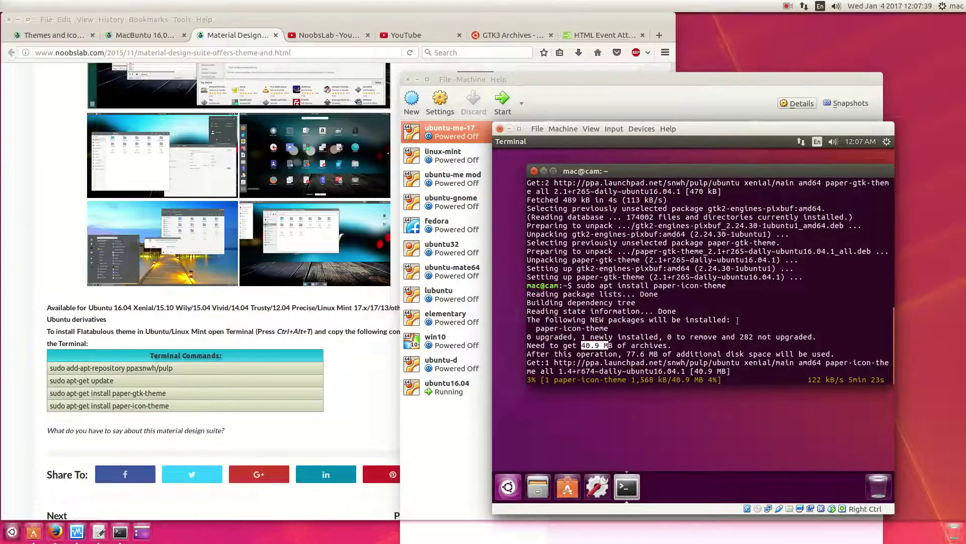
{"action": "left_click", "coordinate": [797, 354]}
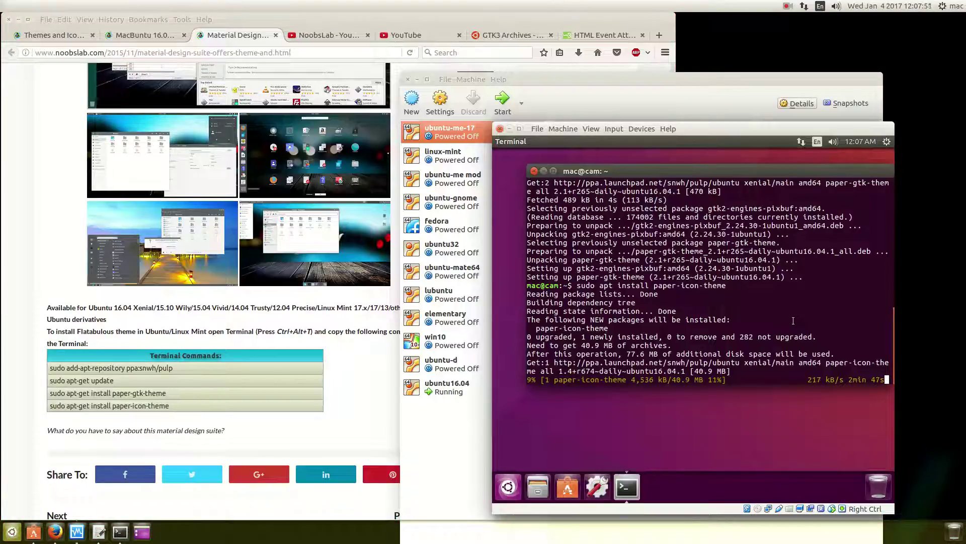
{"action": "left_click", "coordinate": [797, 51]}
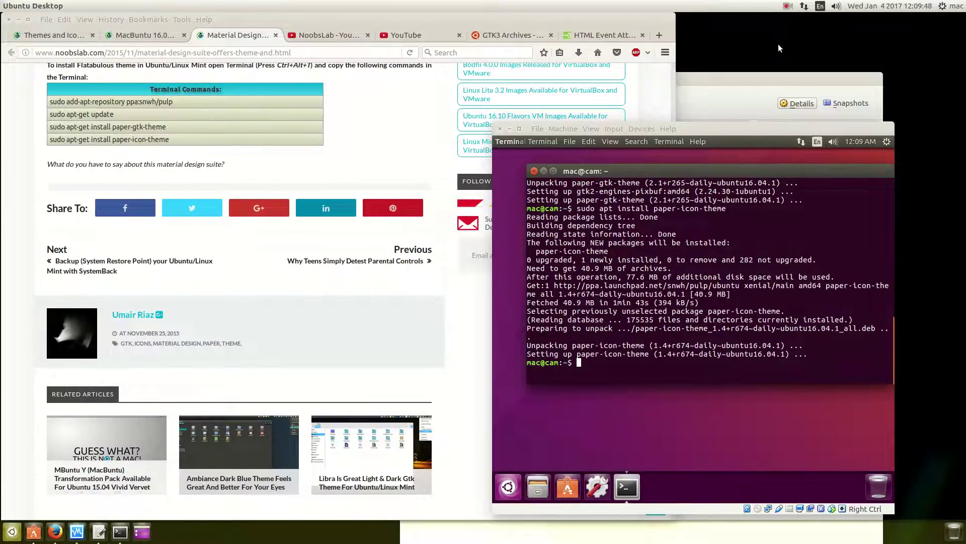
Maximize the VM window and close the guest Terminal.
{"action": "double_click", "coordinate": [737, 131]}
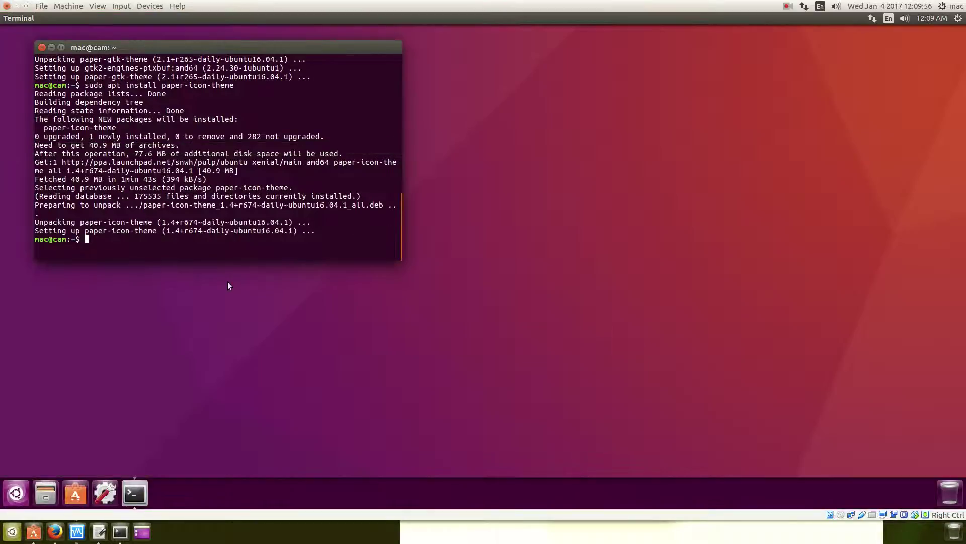
{"action": "left_click", "coordinate": [228, 282]}
{"action": "left_click", "coordinate": [62, 113]}
Launch Unity Tweak Tool from a Dash search for 'unity' and centre its window.
{"action": "key", "text": "ctrl+d"}
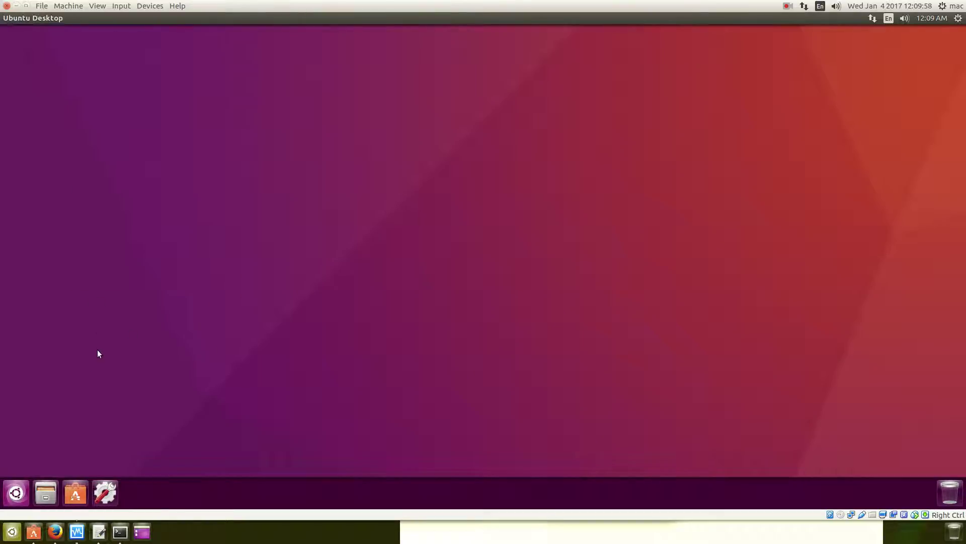
{"action": "left_click", "coordinate": [16, 492]}
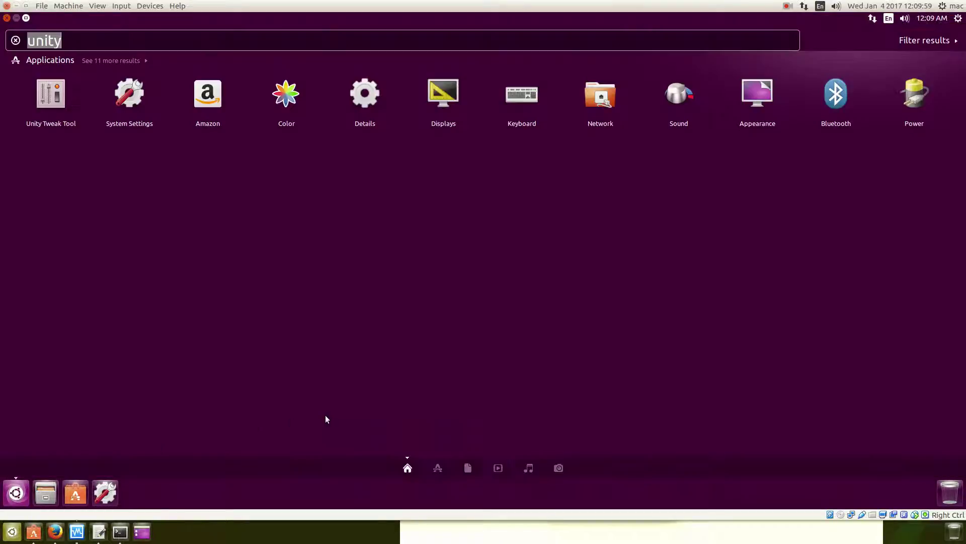
{"action": "left_click", "coordinate": [69, 102]}
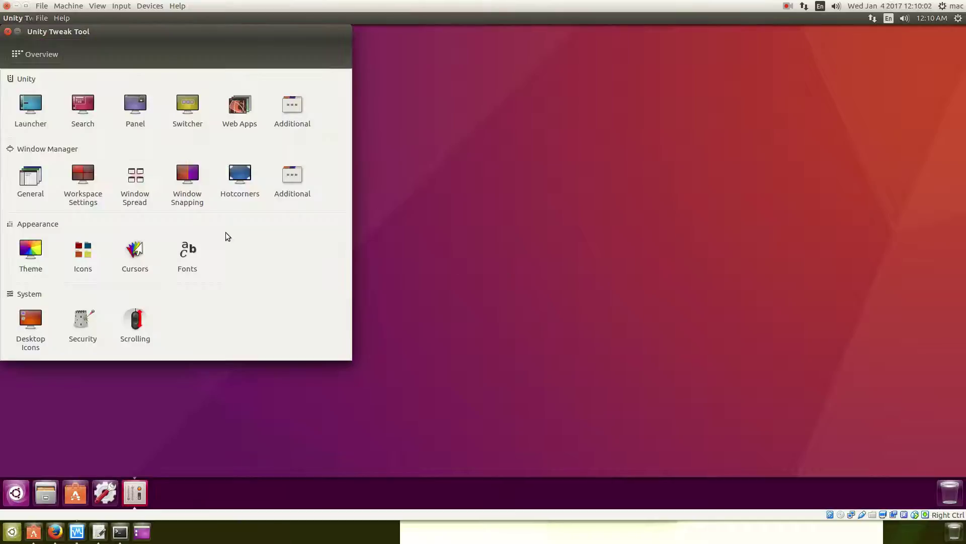
{"action": "left_click_drag", "start_coordinate": [187, 36], "coordinate": [472, 119]}
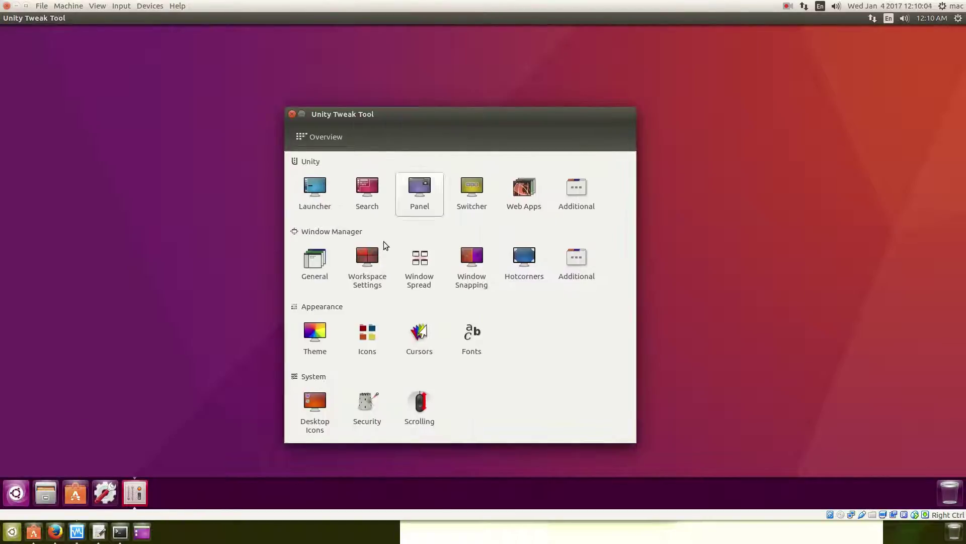
Apply the Paper GTK theme and the Paper-mono-dark icon theme.
{"action": "left_click", "coordinate": [316, 339]}
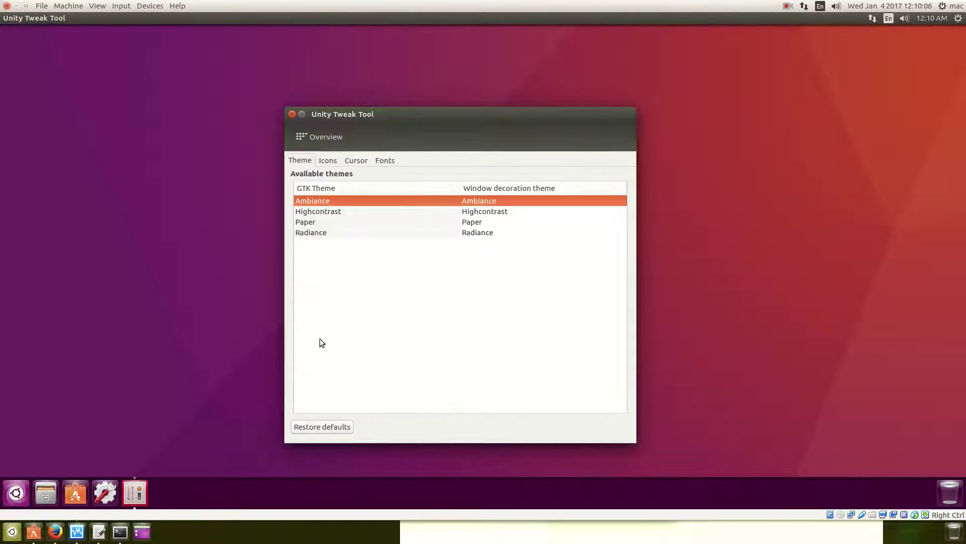
{"action": "left_click", "coordinate": [323, 222]}
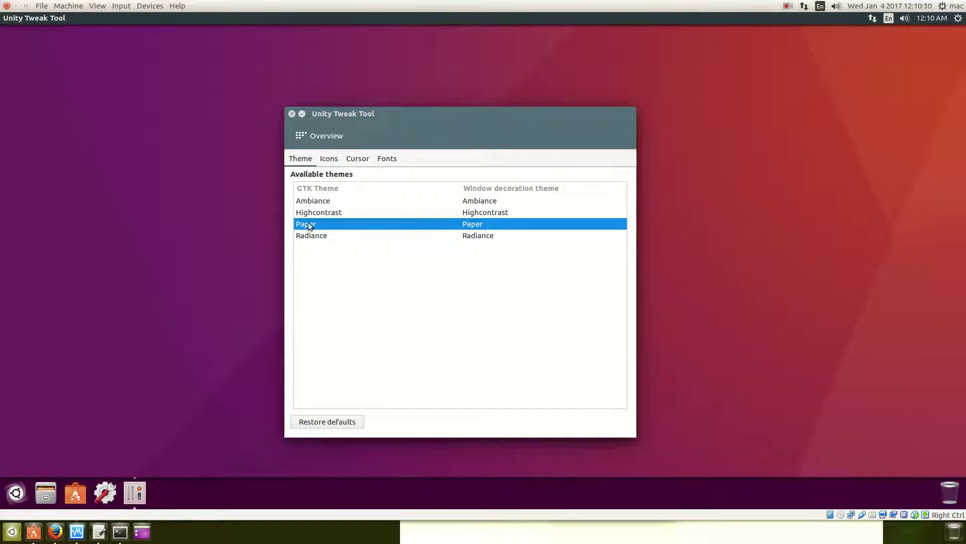
{"action": "left_click", "coordinate": [328, 159]}
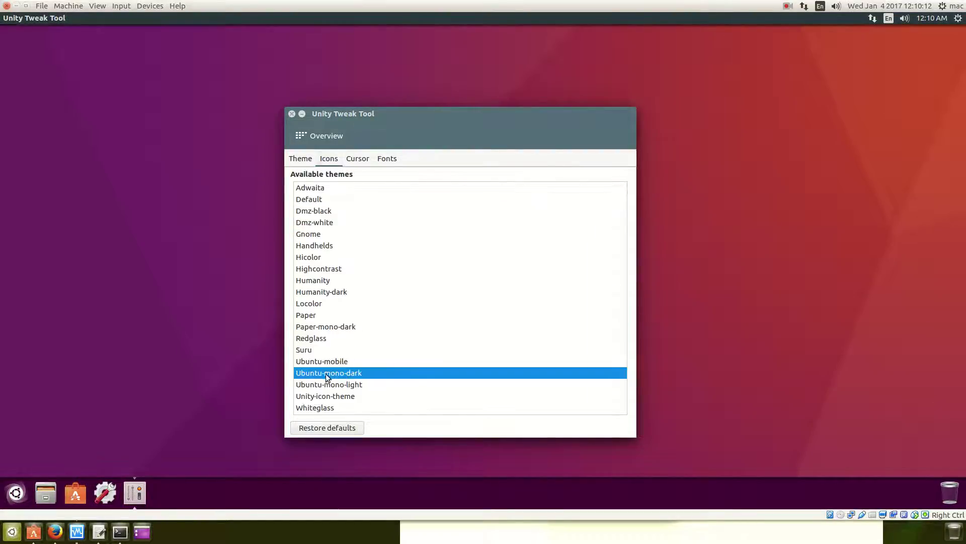
{"action": "left_click", "coordinate": [335, 325]}
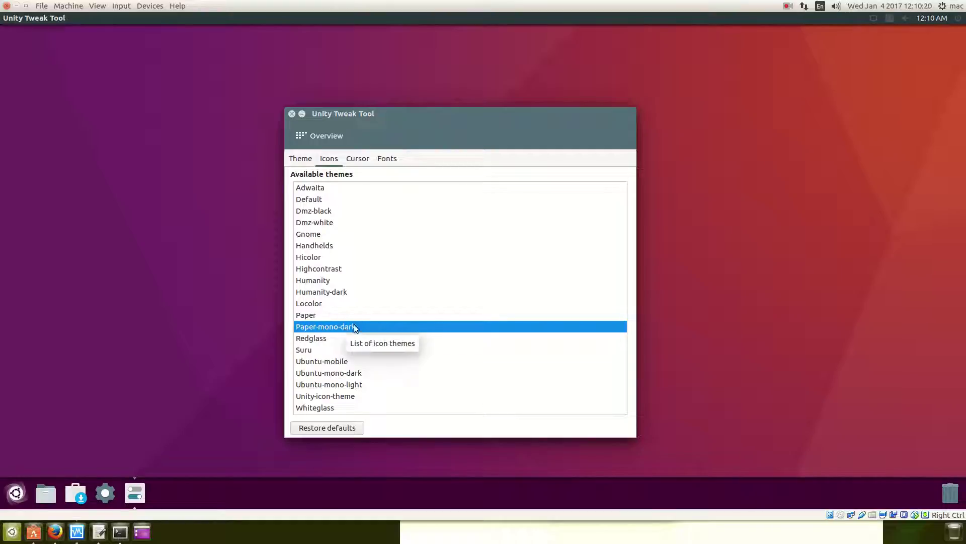
Glance at the system menu, then reopen the Dash search for 'unity'.
{"action": "left_click", "coordinate": [893, 18]}
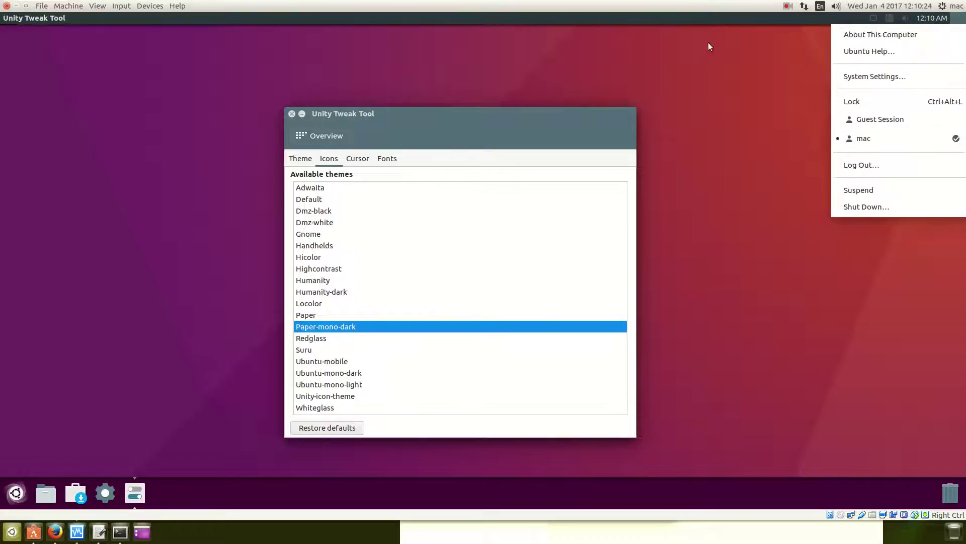
{"action": "left_click", "coordinate": [434, 122]}
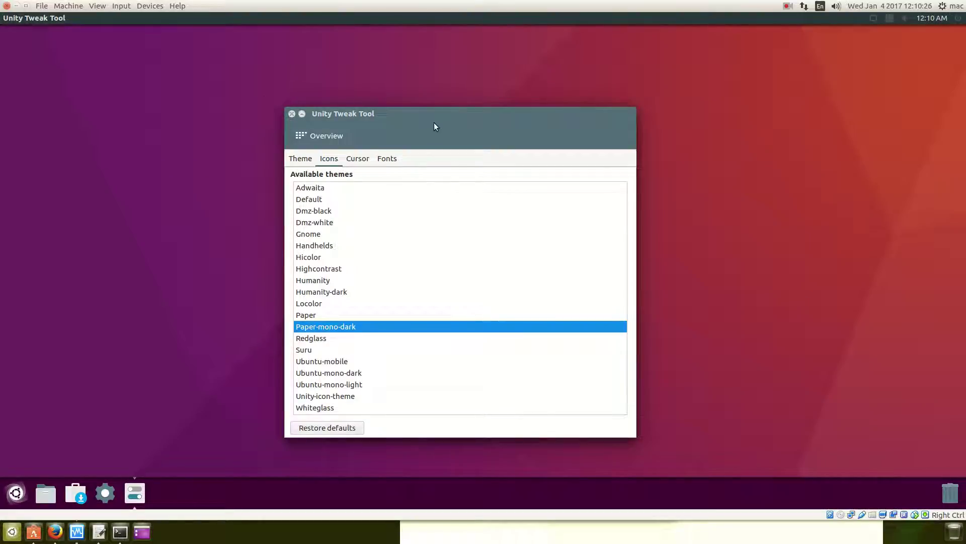
{"action": "left_click", "coordinate": [20, 494]}
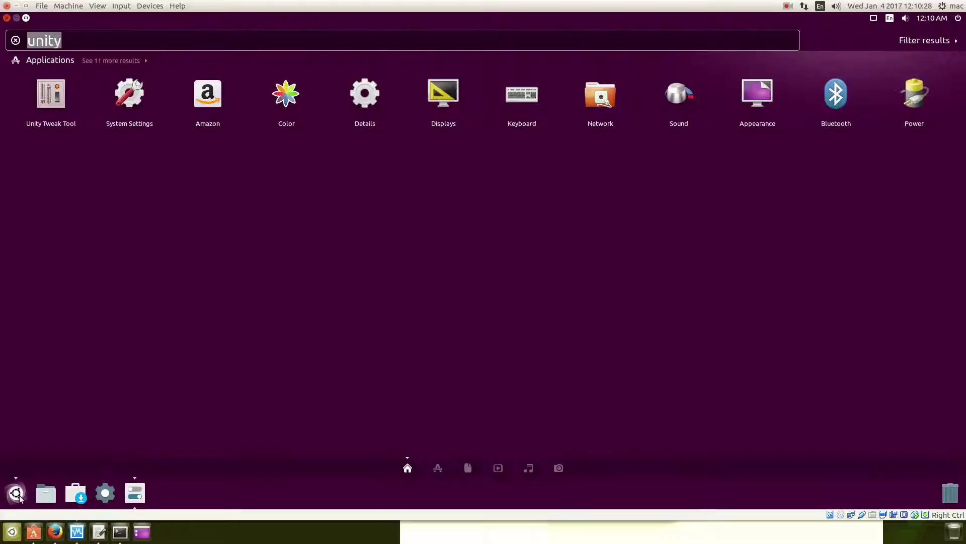
Browse the Applications lens with all installed apps shown in the full-screen Dash.
{"action": "left_click", "coordinate": [24, 17]}
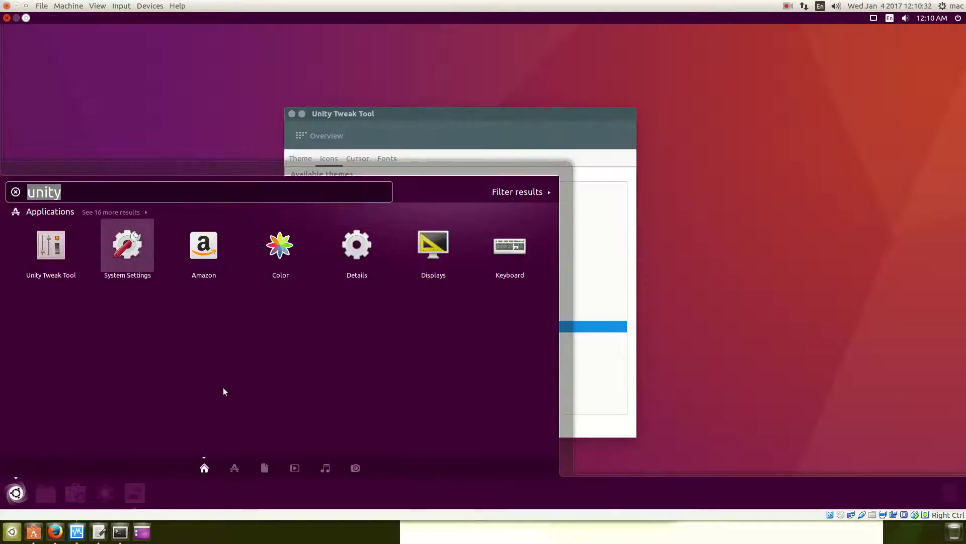
{"action": "left_click", "coordinate": [234, 468]}
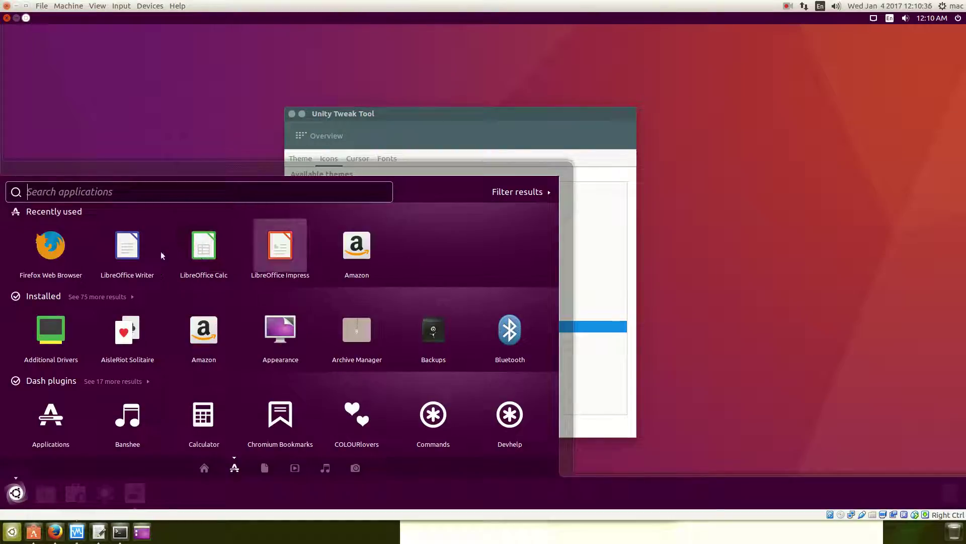
{"action": "left_click", "coordinate": [103, 297]}
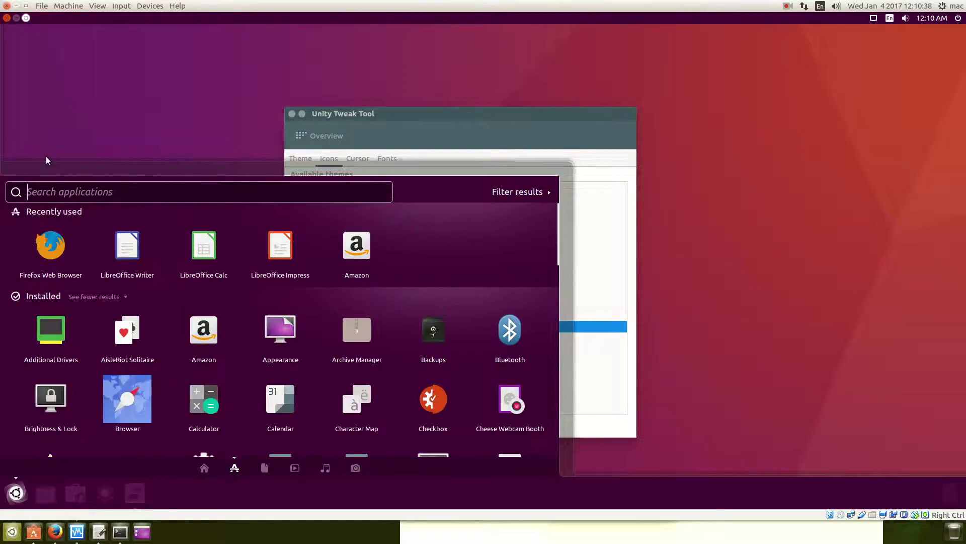
{"action": "left_click", "coordinate": [25, 18]}
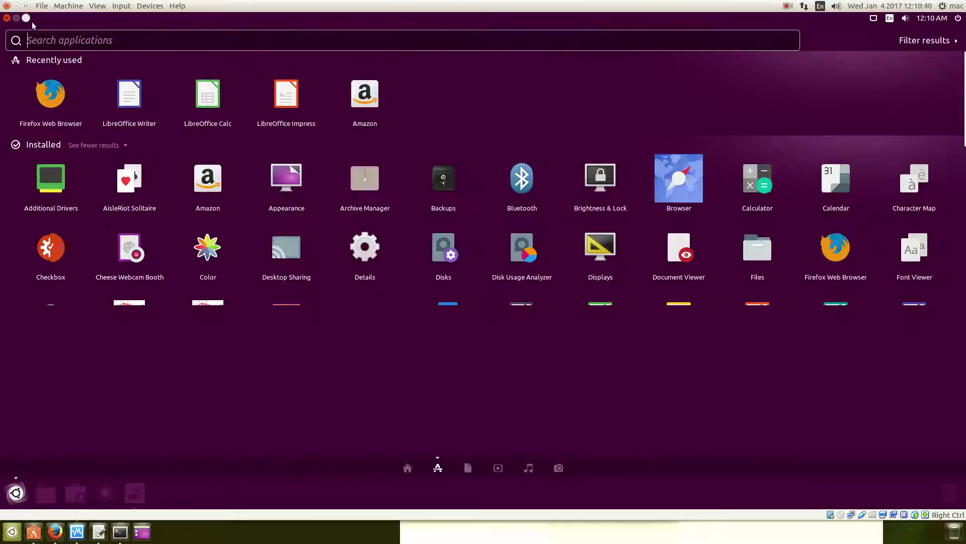
{"action": "scroll", "coordinate": [483, 254], "scroll_direction": "down", "scroll_amount": 3}
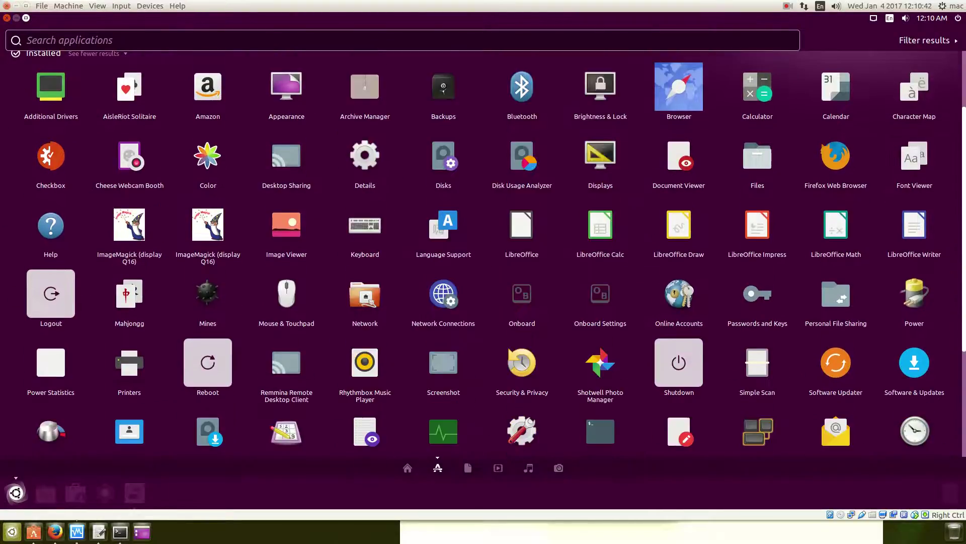
{"action": "scroll", "coordinate": [484, 253], "scroll_direction": "down", "scroll_amount": 2}
{"action": "scroll", "coordinate": [491, 276], "scroll_direction": "down", "scroll_amount": 3}
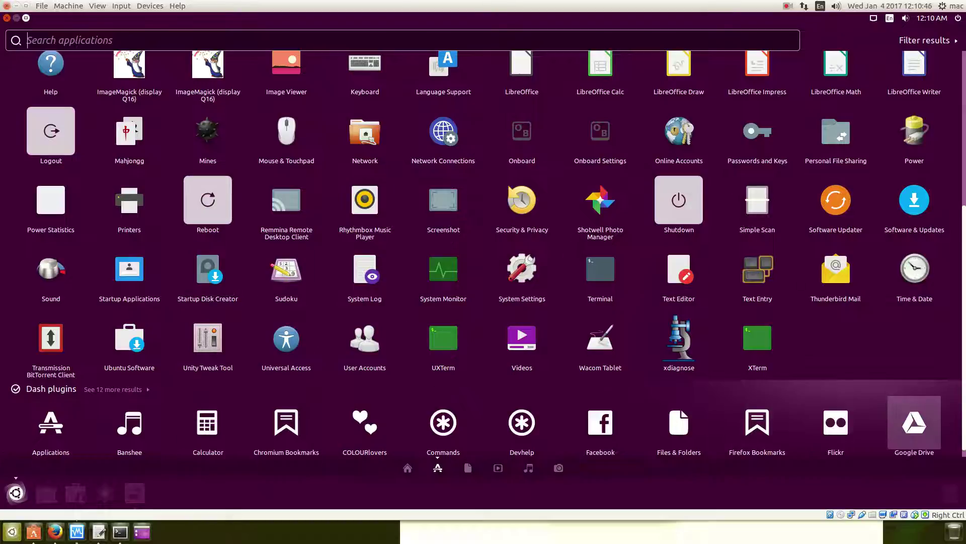
{"action": "scroll", "coordinate": [755, 264], "scroll_direction": "up", "scroll_amount": 5}
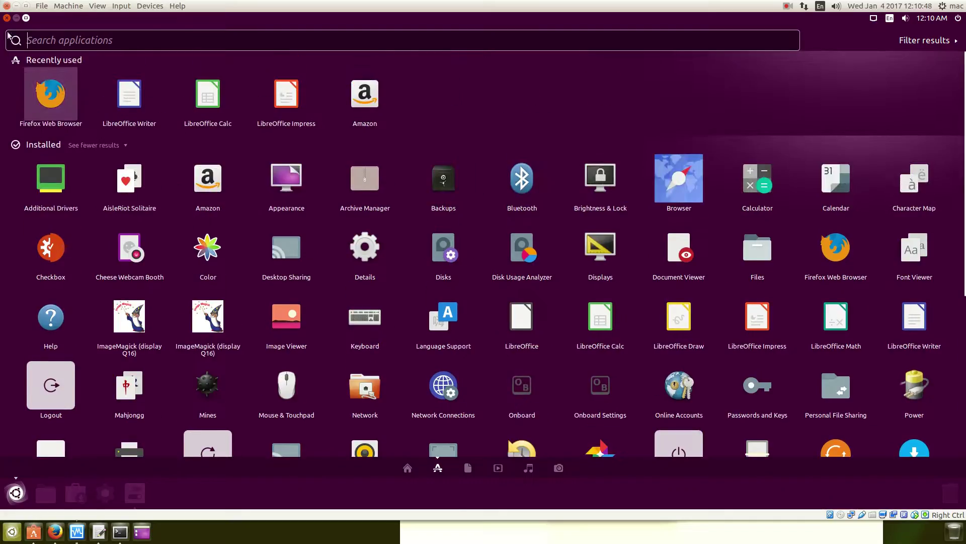
Close the Dash and give focus back to the desktop with Unity Tweak Tool.
{"action": "left_click", "coordinate": [7, 17]}
{"action": "left_click", "coordinate": [235, 181]}
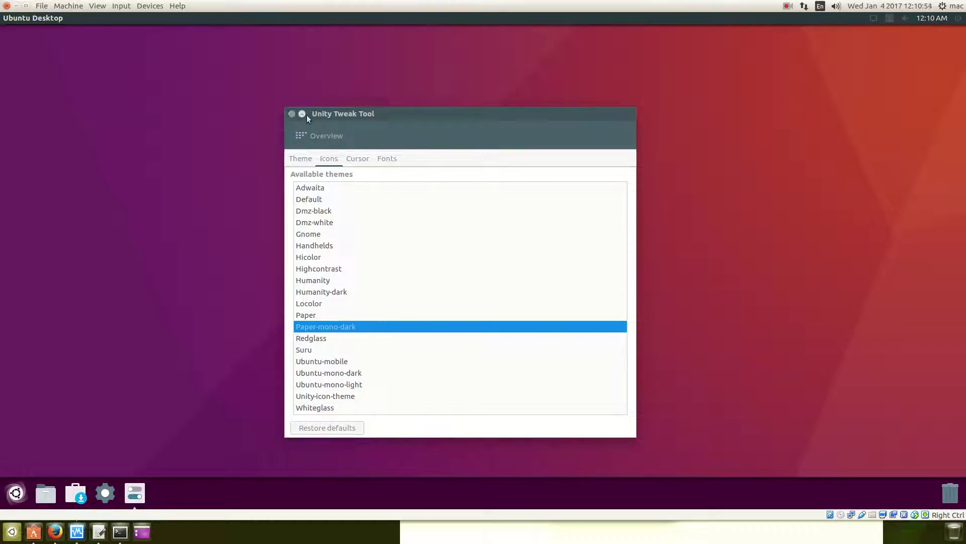
Switch the GTK and window theme to Radiance, keeping Paper-mono-dark icons.
{"action": "left_click", "coordinate": [354, 167]}
{"action": "left_click", "coordinate": [308, 162]}
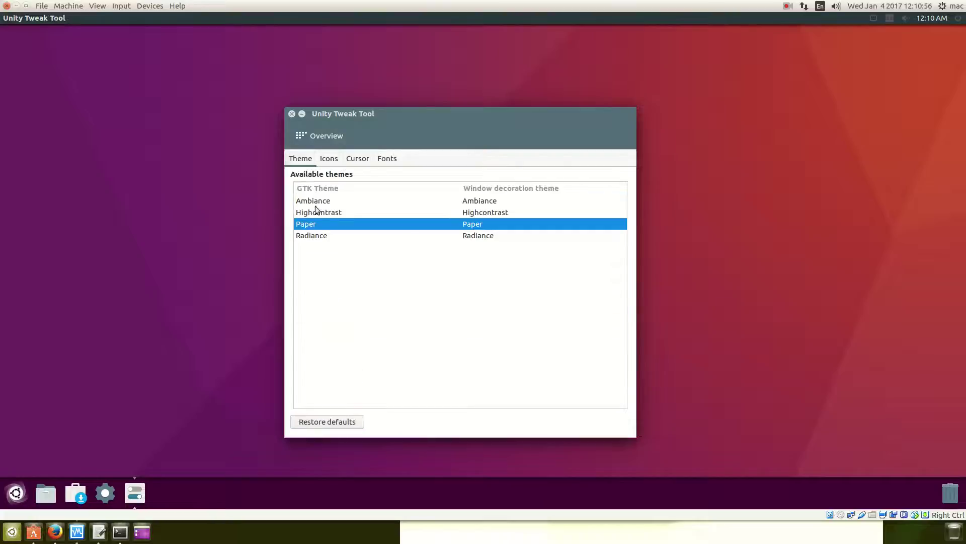
{"action": "left_click", "coordinate": [319, 236]}
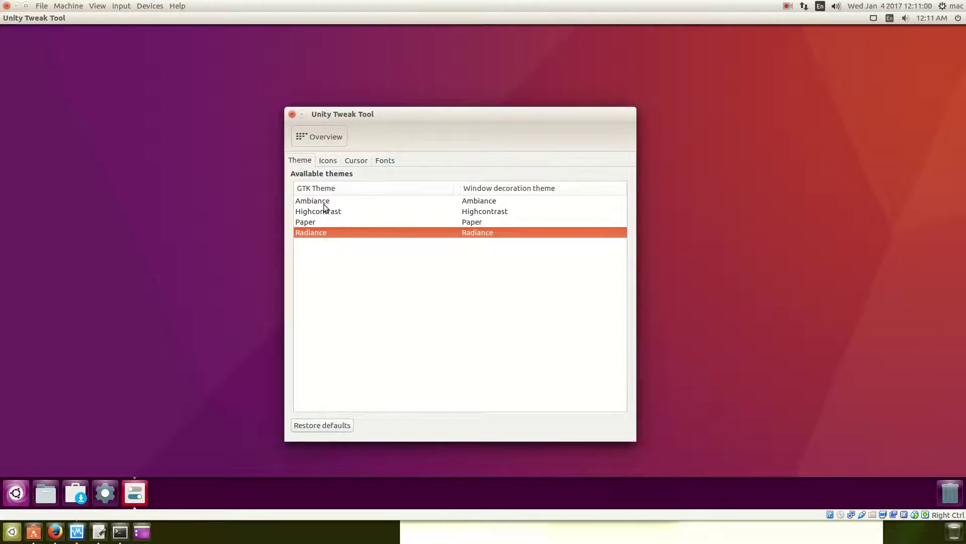
{"action": "left_click", "coordinate": [327, 160]}
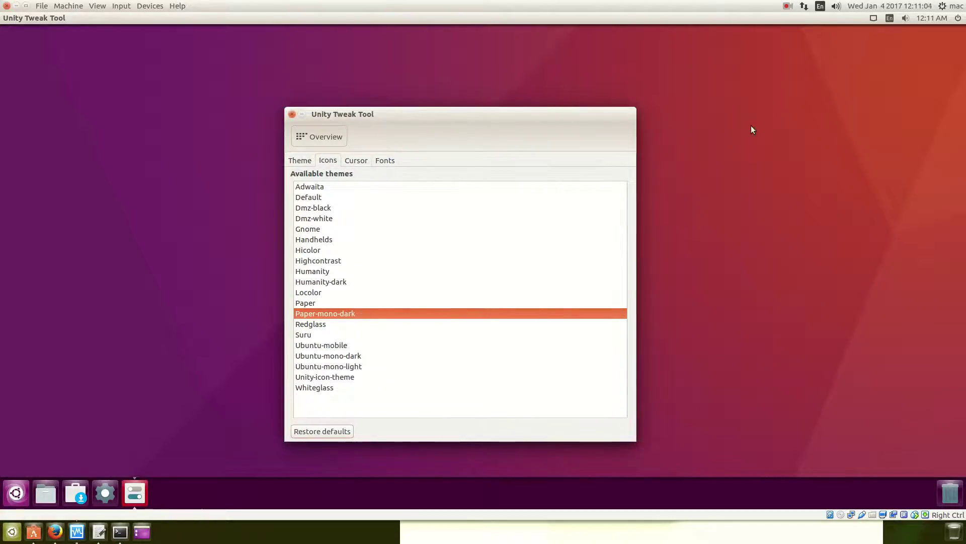
Click through the network, keyboard and sound panel indicators to preview the theme.
{"action": "left_click", "coordinate": [874, 18]}
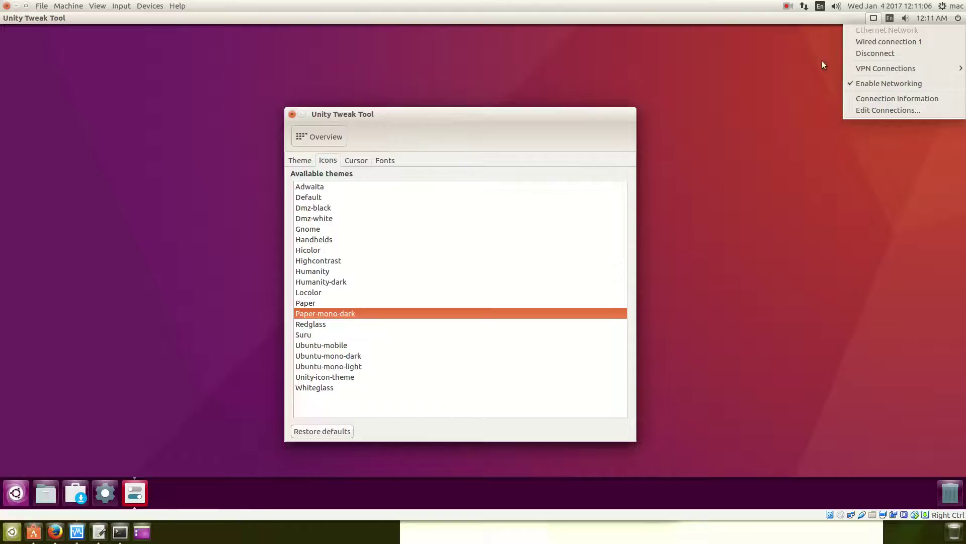
{"action": "left_click", "coordinate": [806, 73]}
{"action": "left_click", "coordinate": [890, 18]}
{"action": "left_click", "coordinate": [890, 34]}
{"action": "left_click", "coordinate": [905, 18]}
{"action": "left_click", "coordinate": [787, 158]}
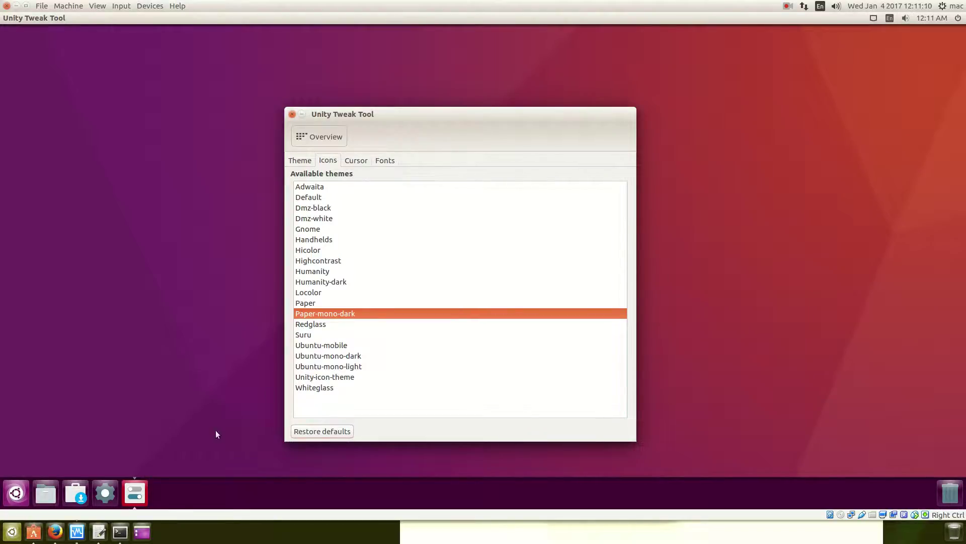
Dismiss the Dash application search to return to Unity Tweak Tool.
{"action": "left_click", "coordinate": [16, 492]}
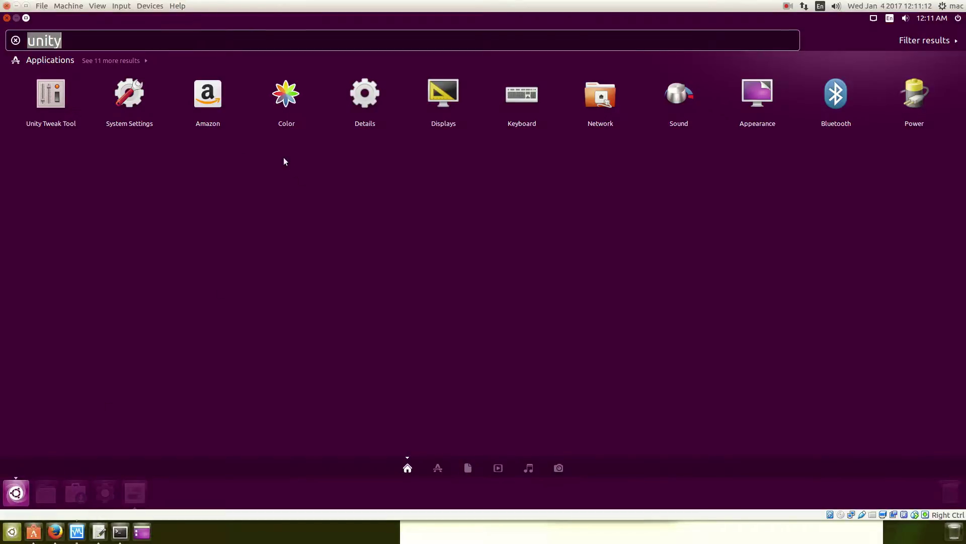
{"action": "left_click", "coordinate": [438, 467]}
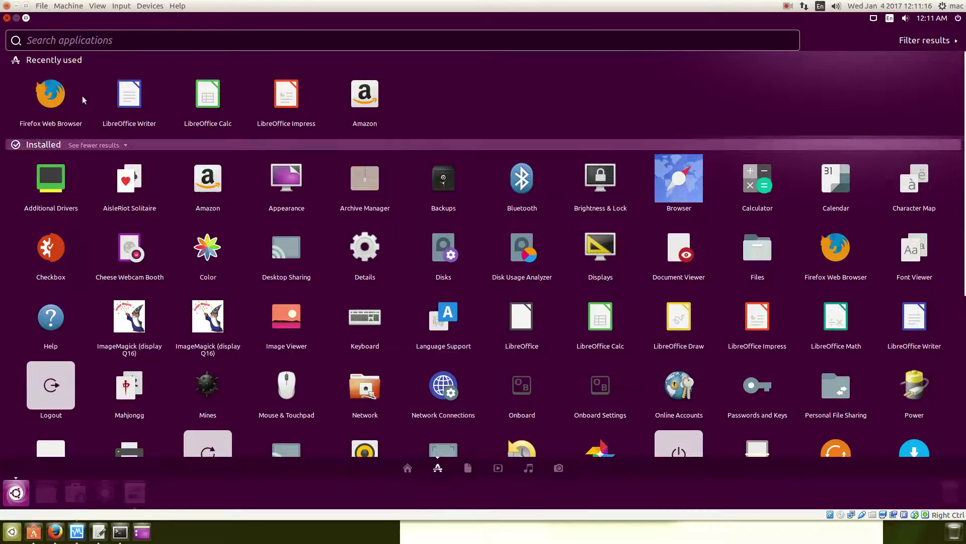
{"action": "left_click", "coordinate": [7, 18]}
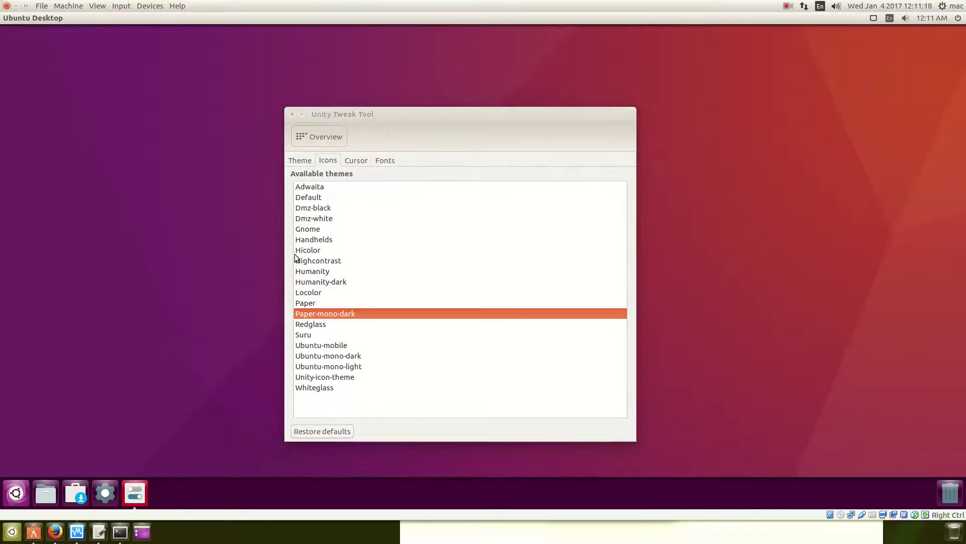
Confirm Radiance as the GTK theme in the Theme section, then close Unity Tweak Tool.
{"action": "left_click", "coordinate": [299, 160]}
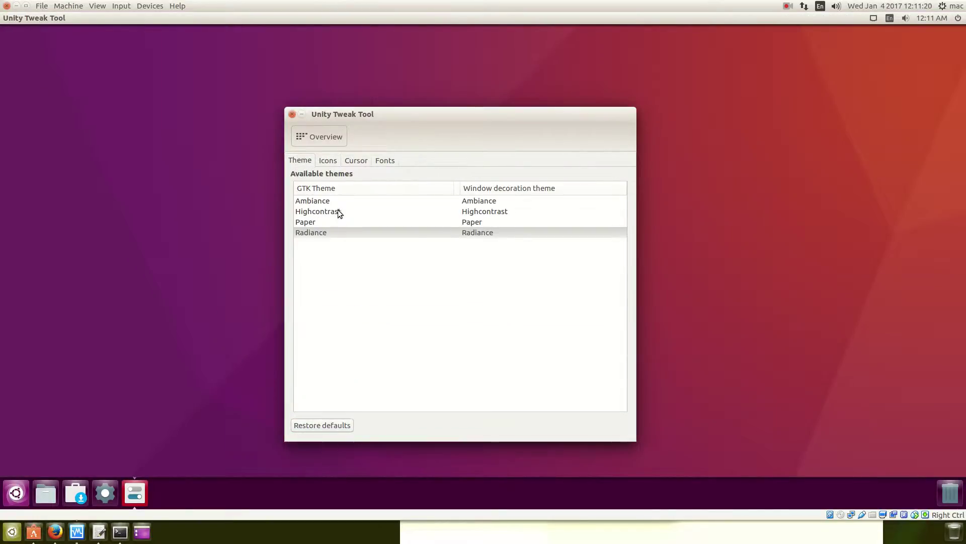
{"action": "left_click", "coordinate": [338, 232]}
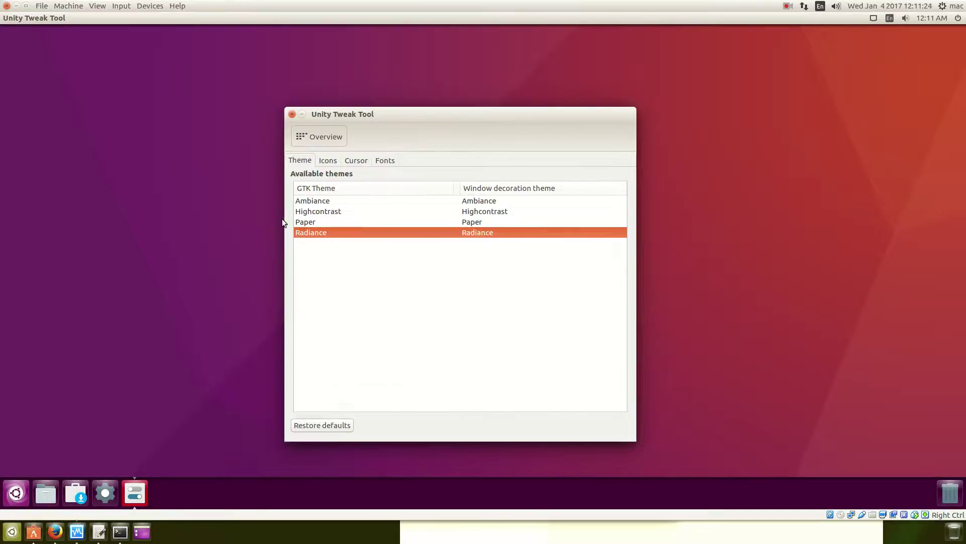
{"action": "left_click", "coordinate": [293, 115]}
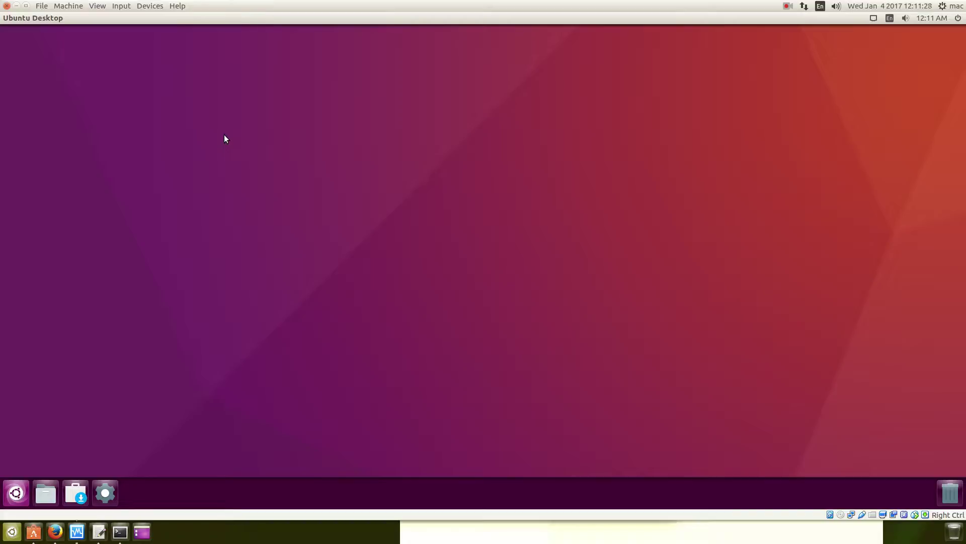
Un-maximise the Ubuntu VM into a window over Firefox and return focus to the host desktop.
{"action": "left_click_drag", "start_coordinate": [355, 5], "coordinate": [363, 86]}
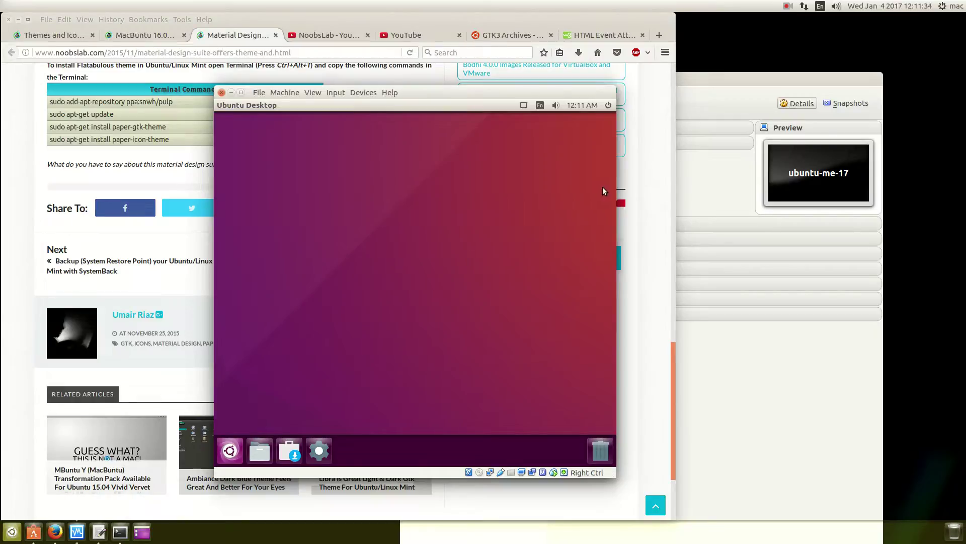
{"action": "left_click", "coordinate": [950, 83]}
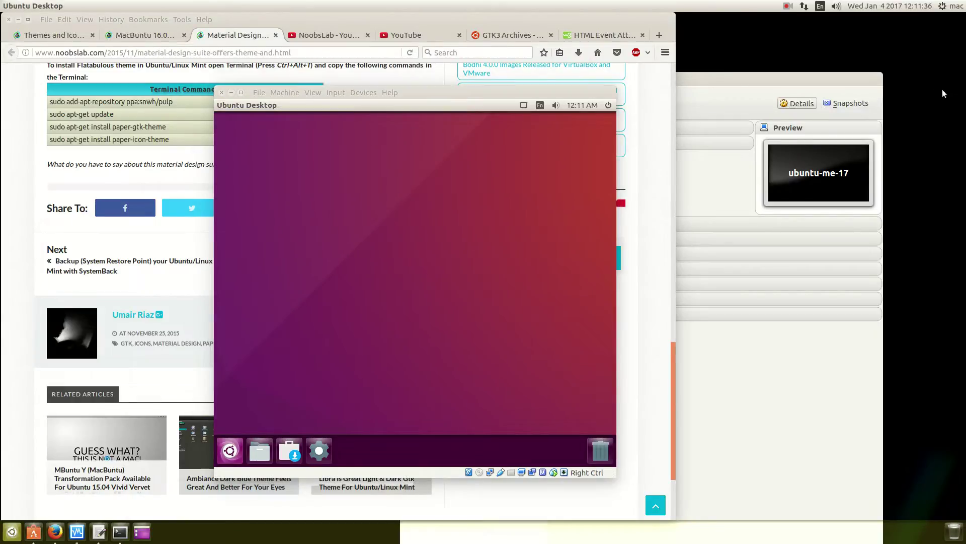